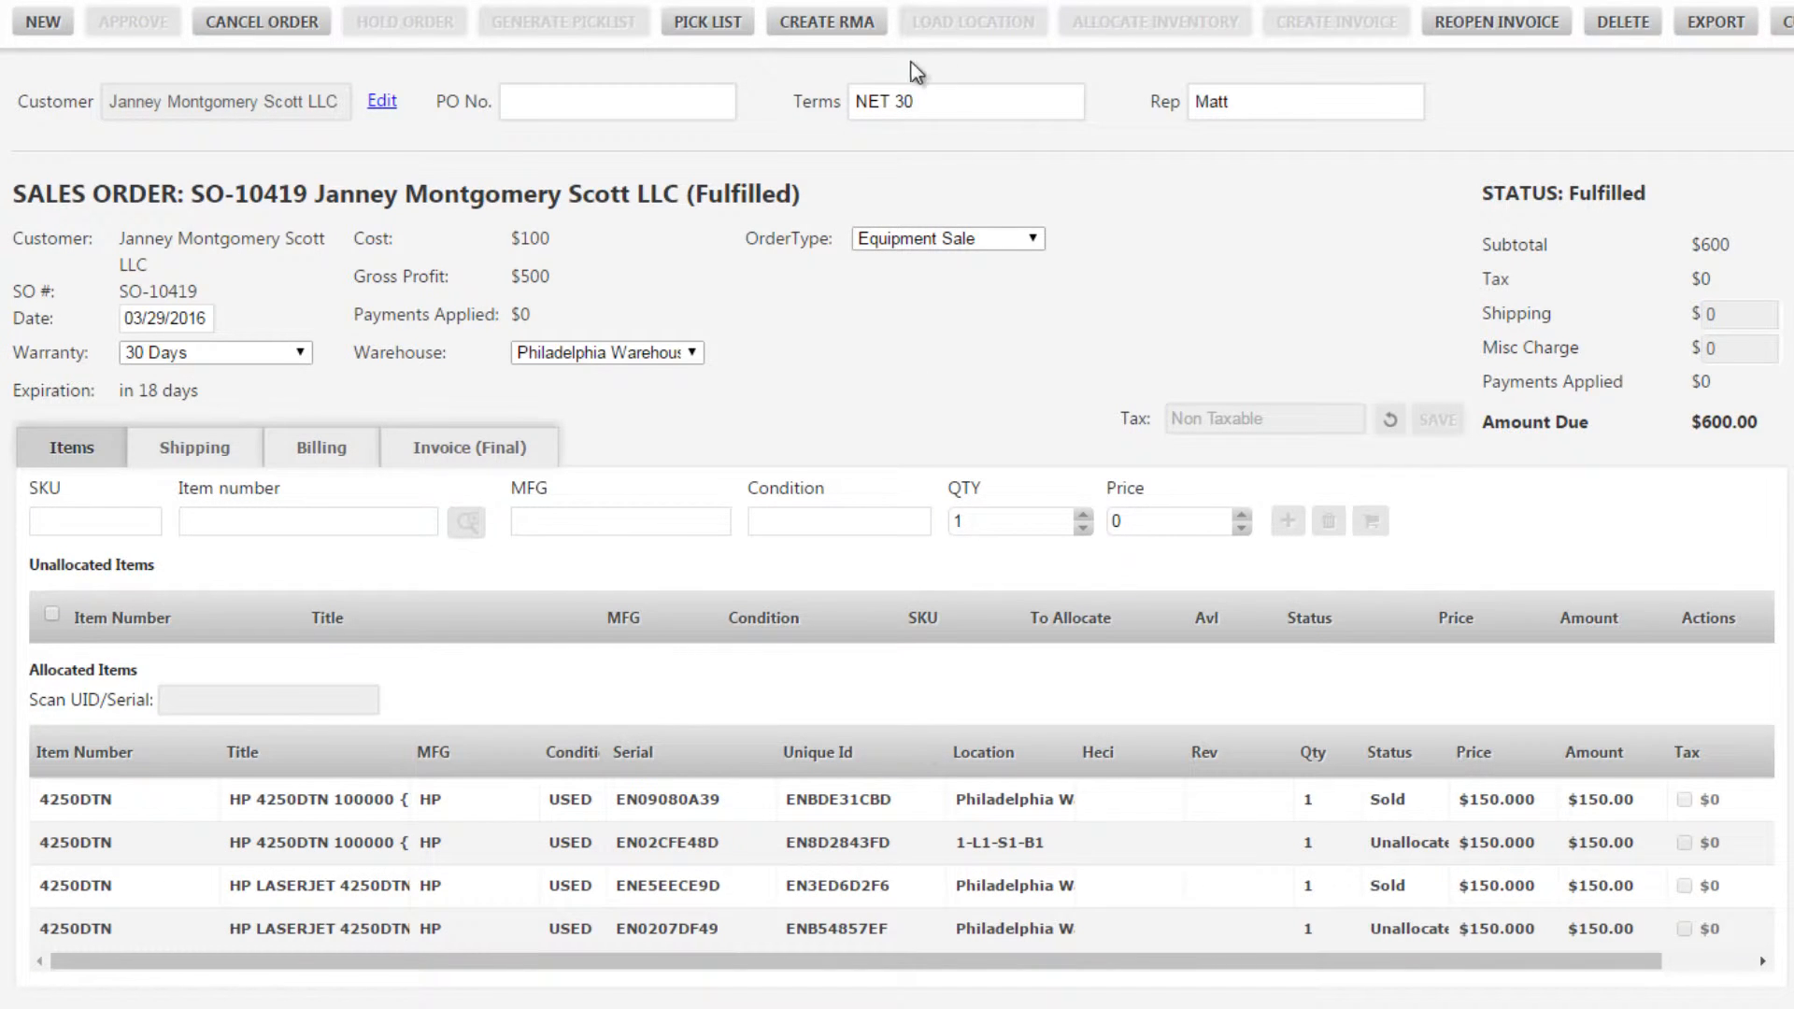
Create an RMA from the fulfilled sales order, choosing the 4250DTN with serial EN09080A39 and the return reason Quality Concern
{"action": "left_click", "coordinate": [857, 26]}
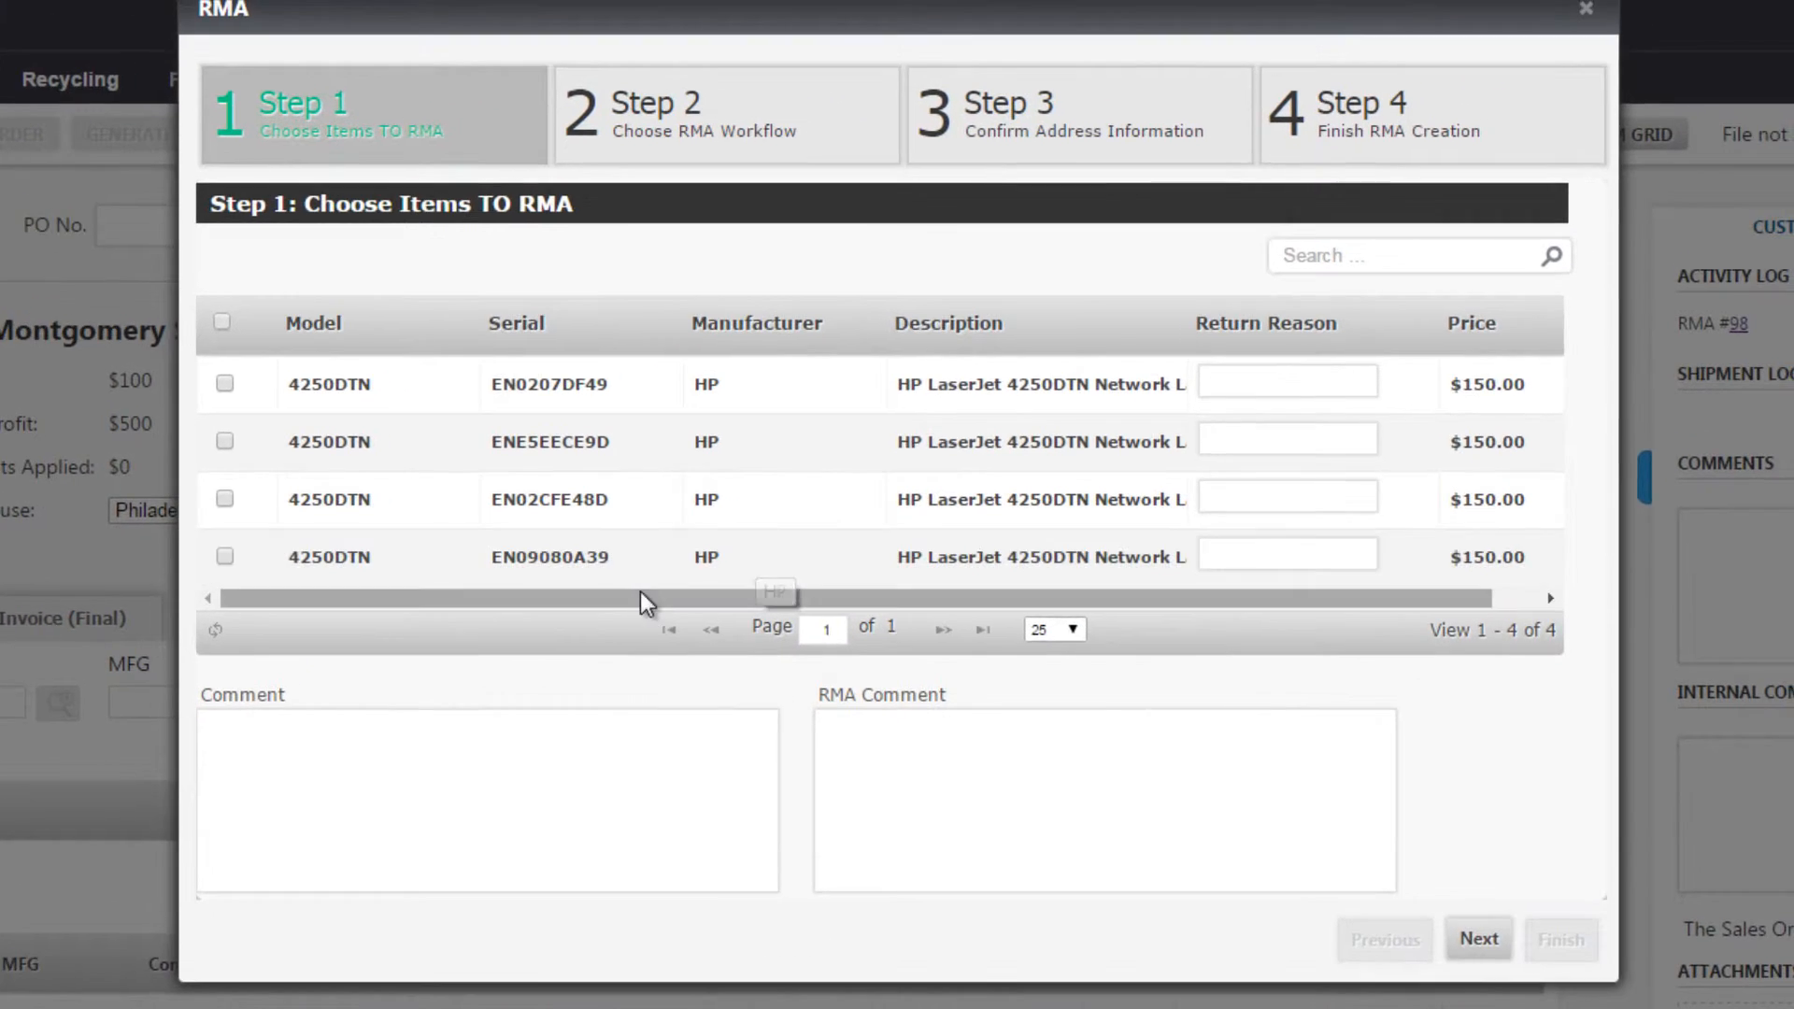
{"action": "left_click", "coordinate": [575, 565]}
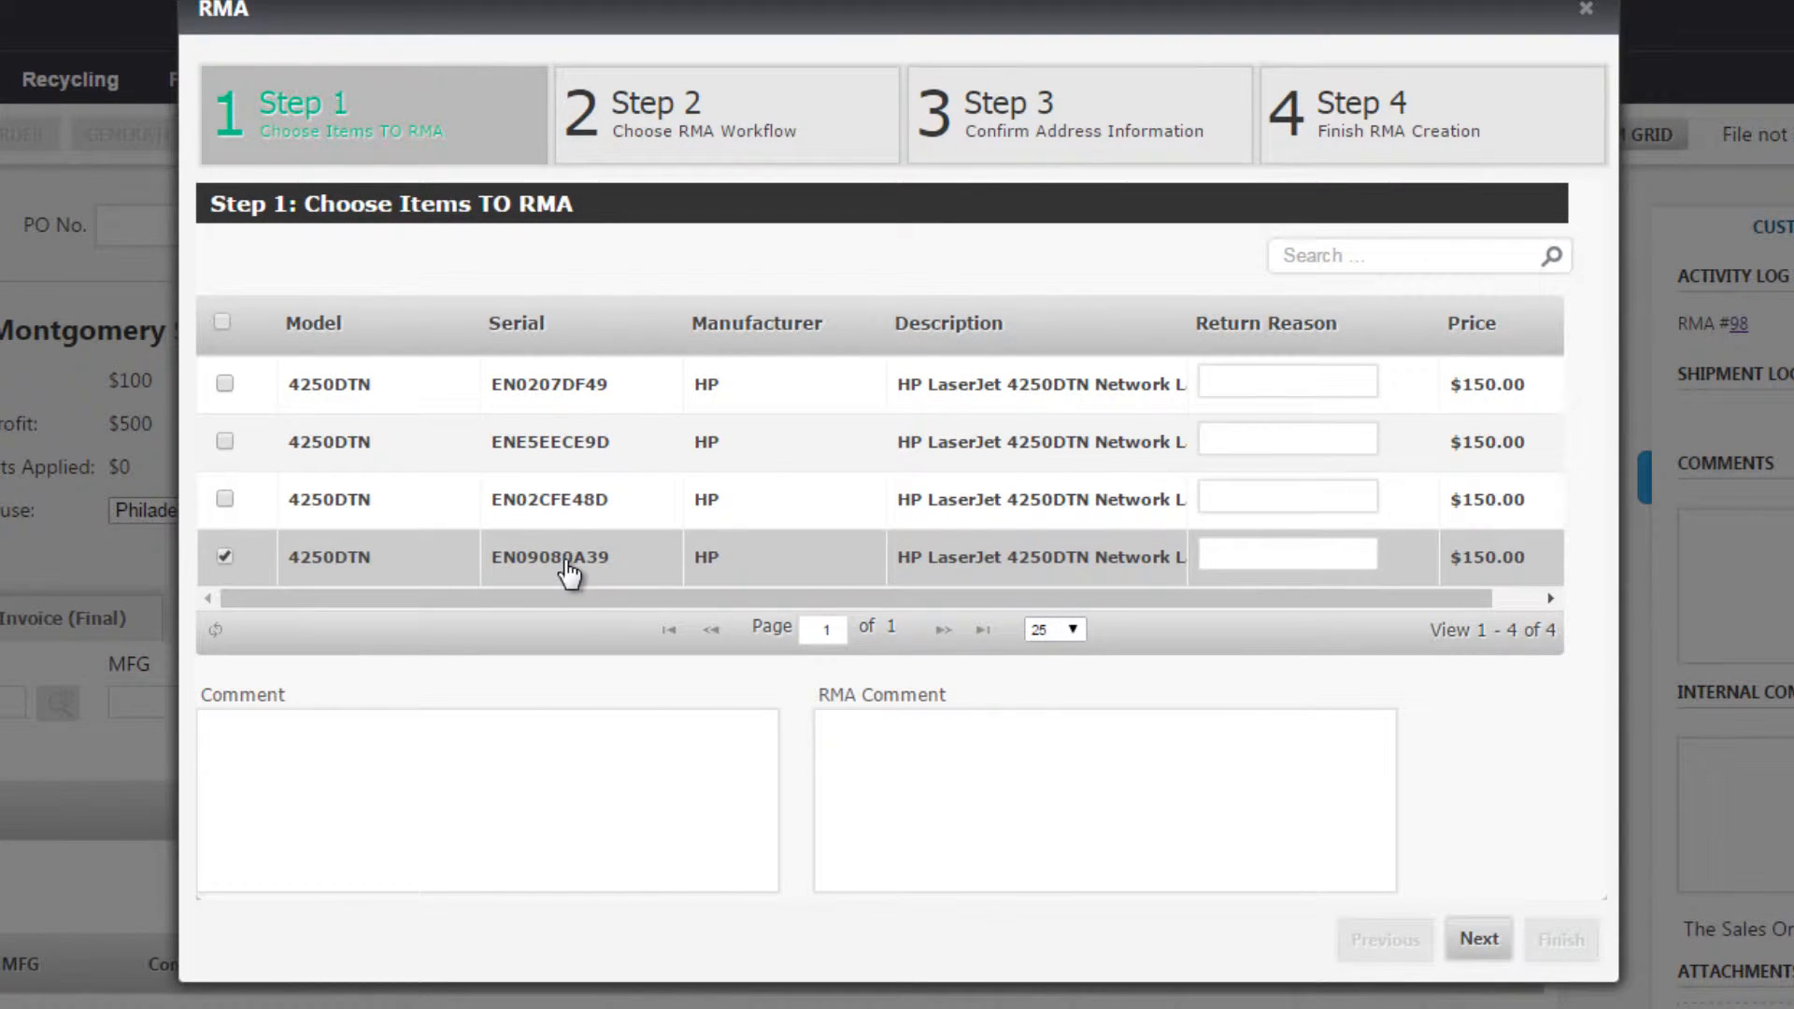
{"action": "left_click", "coordinate": [1310, 557]}
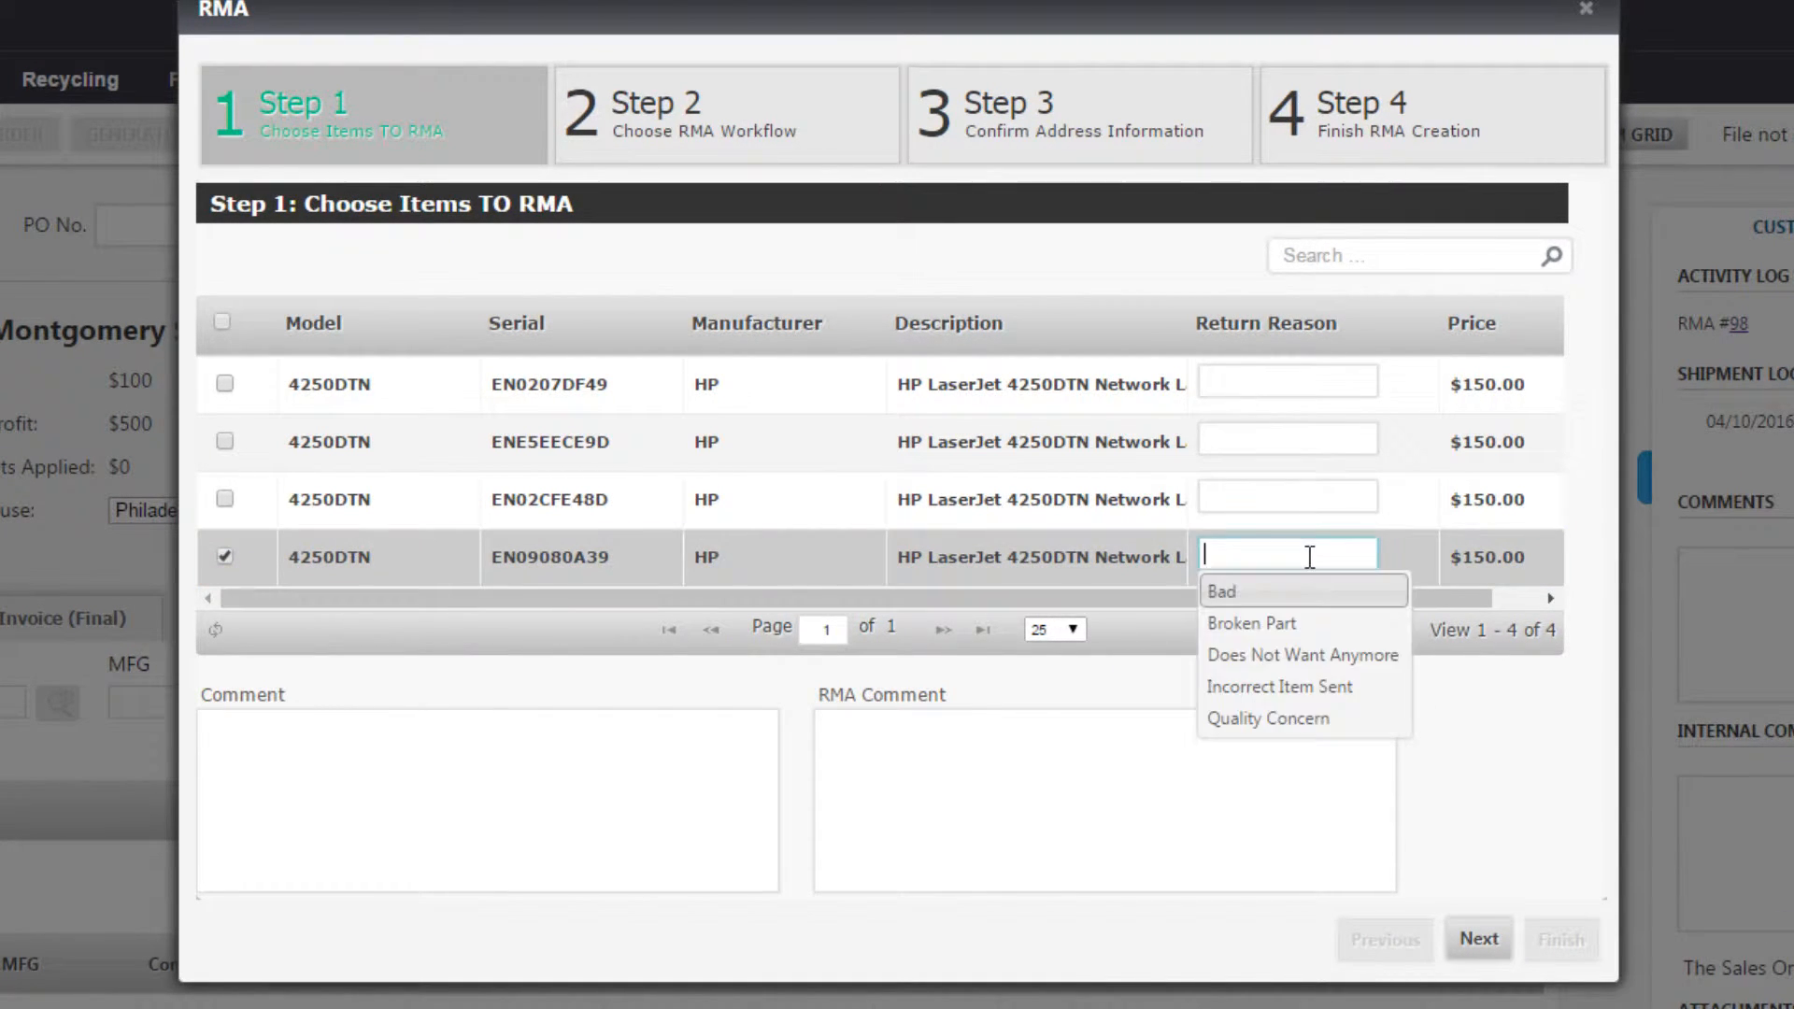
{"action": "left_click", "coordinate": [1234, 725]}
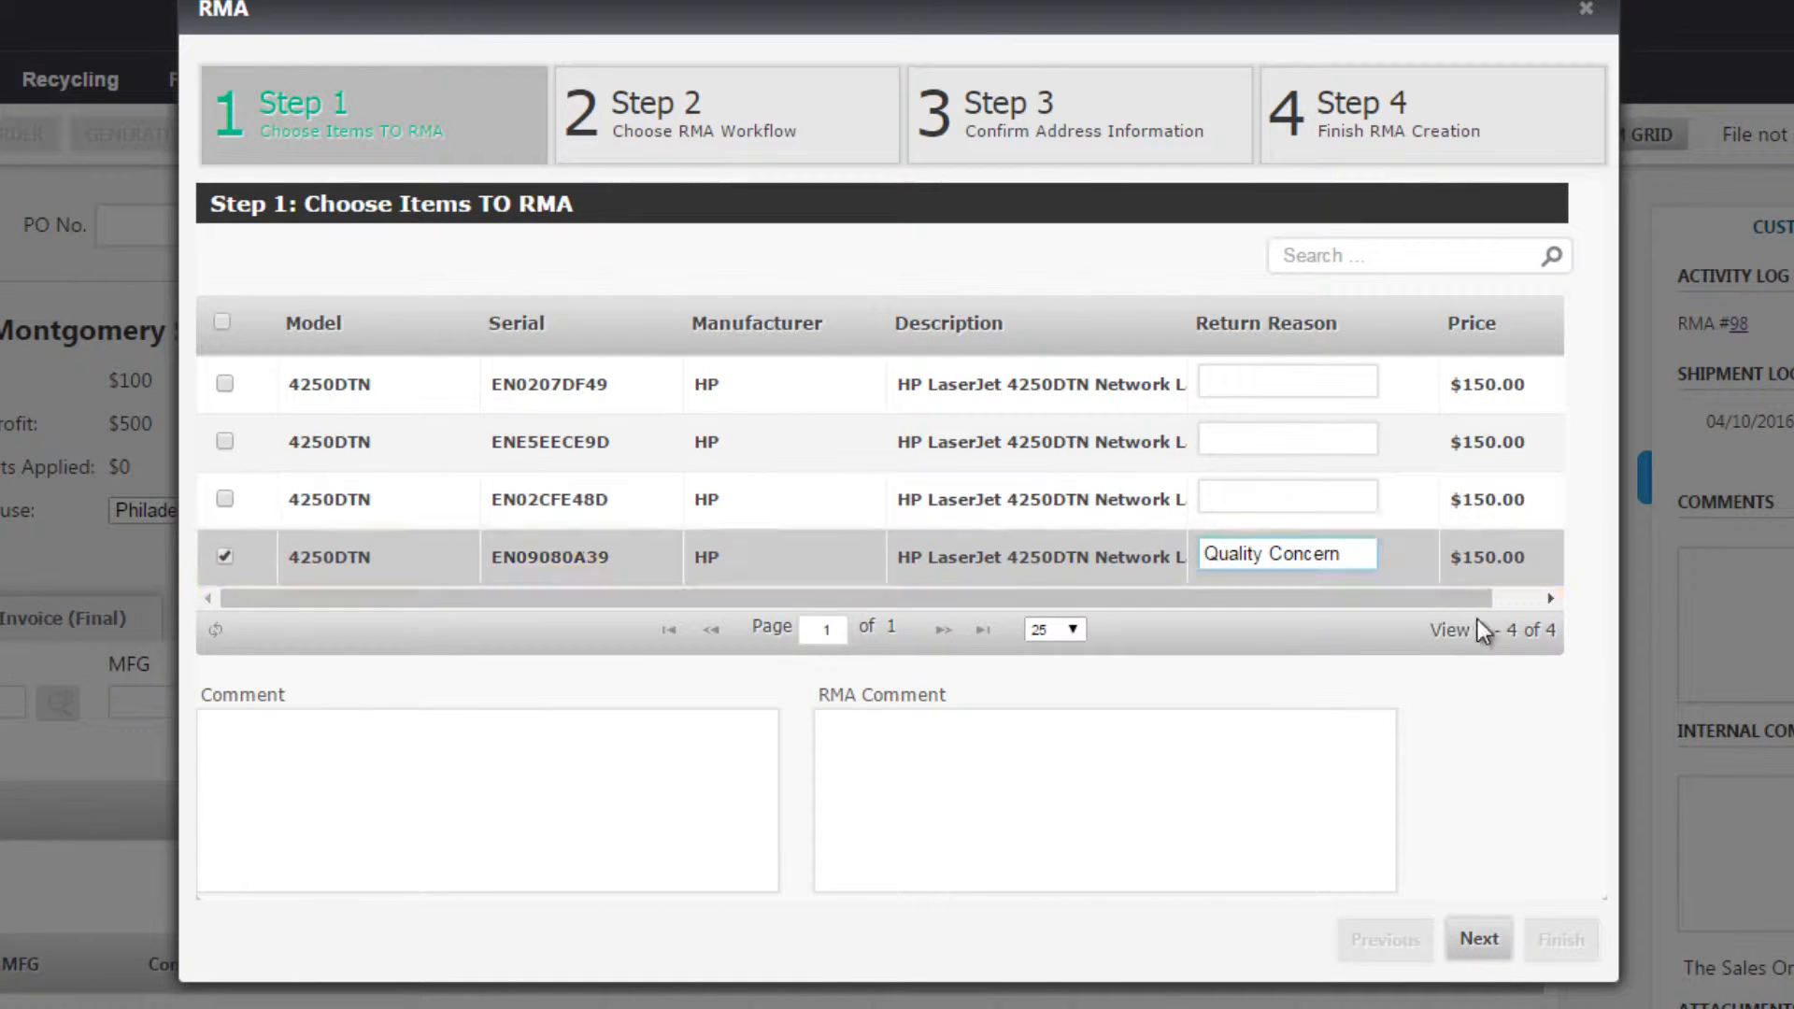
{"action": "left_click", "coordinate": [1479, 939]}
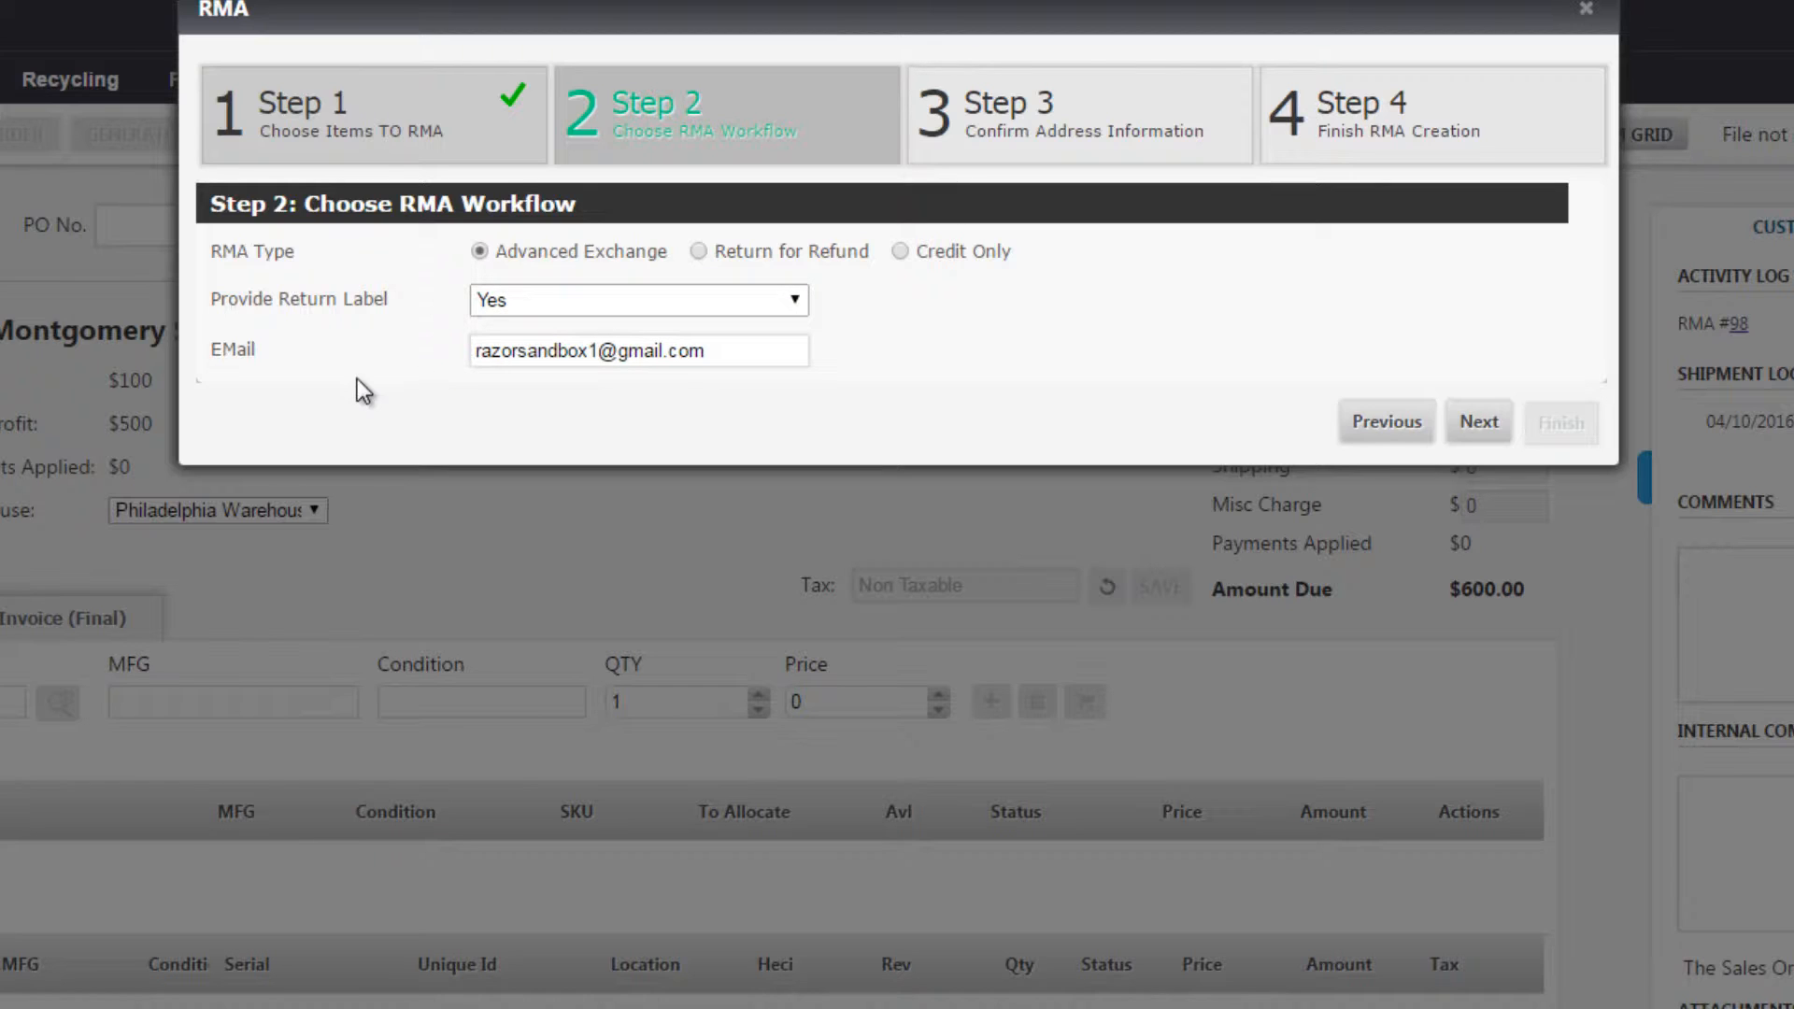
Set the return label option for the Advanced Exchange workflow and finish the RMA without sending the customer an email
{"action": "left_click", "coordinate": [559, 304]}
{"action": "left_click", "coordinate": [547, 352]}
{"action": "left_click", "coordinate": [1464, 421]}
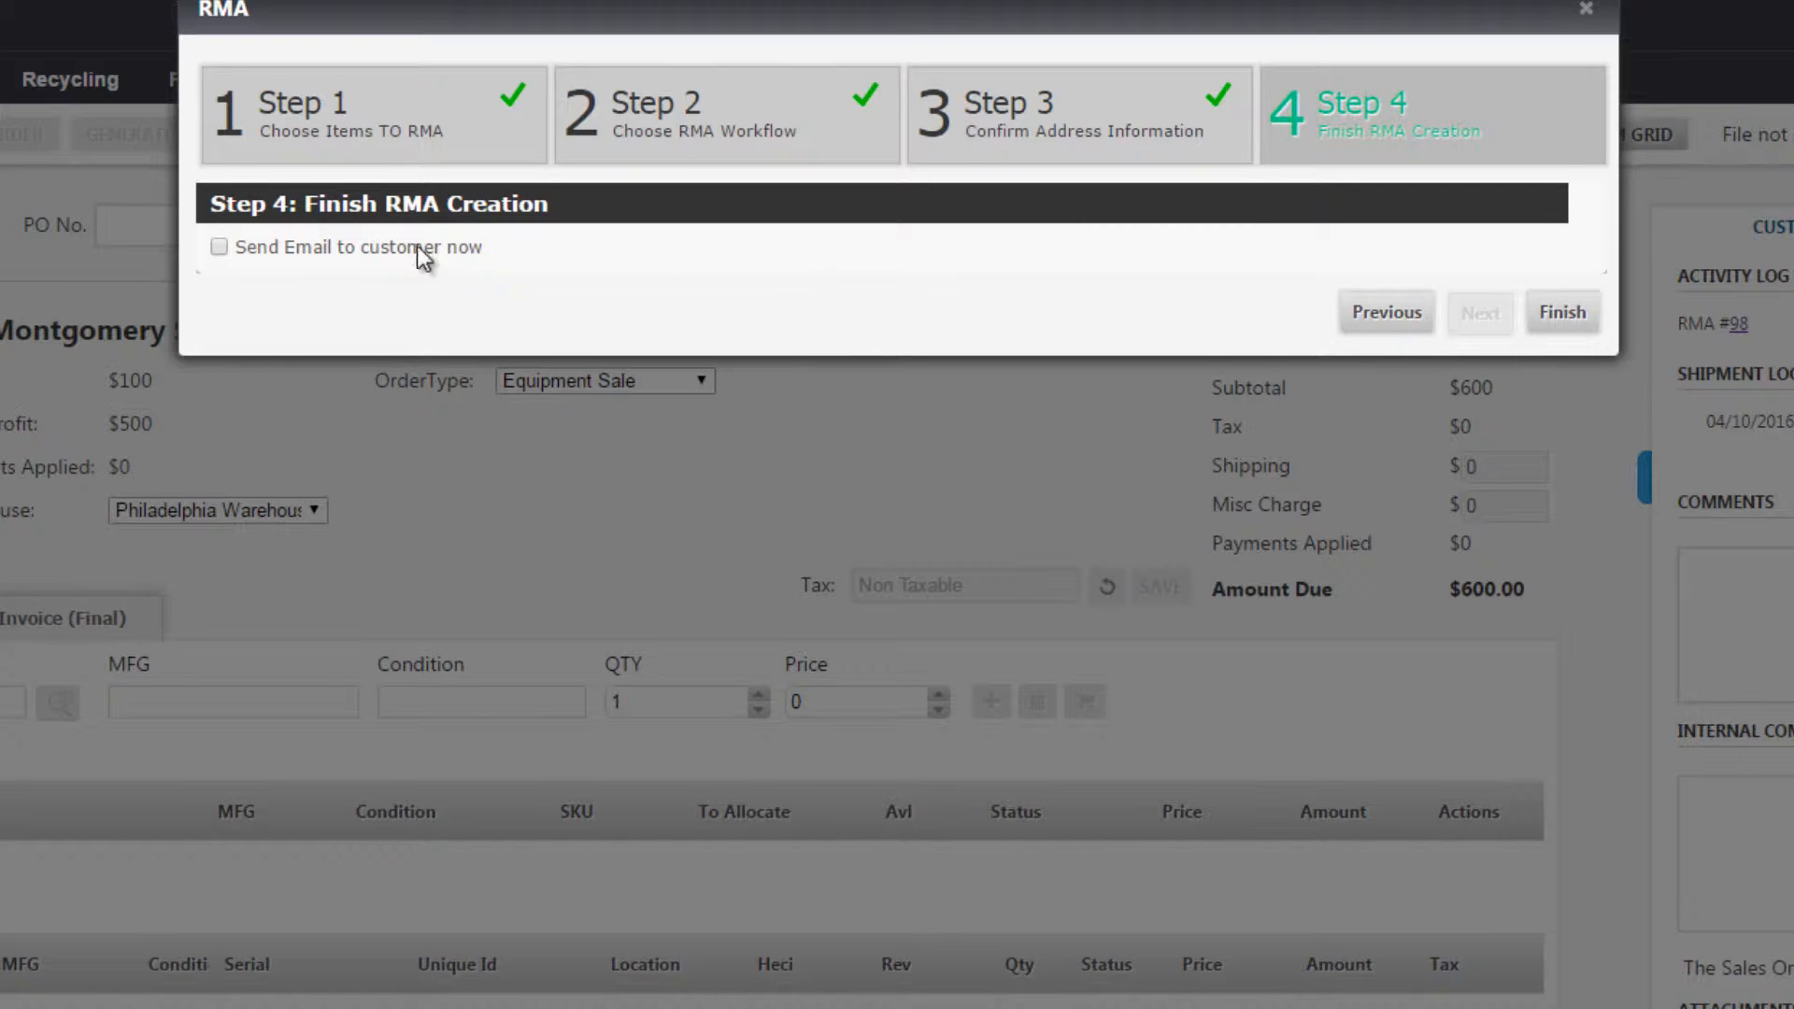
{"action": "left_click", "coordinate": [1565, 315]}
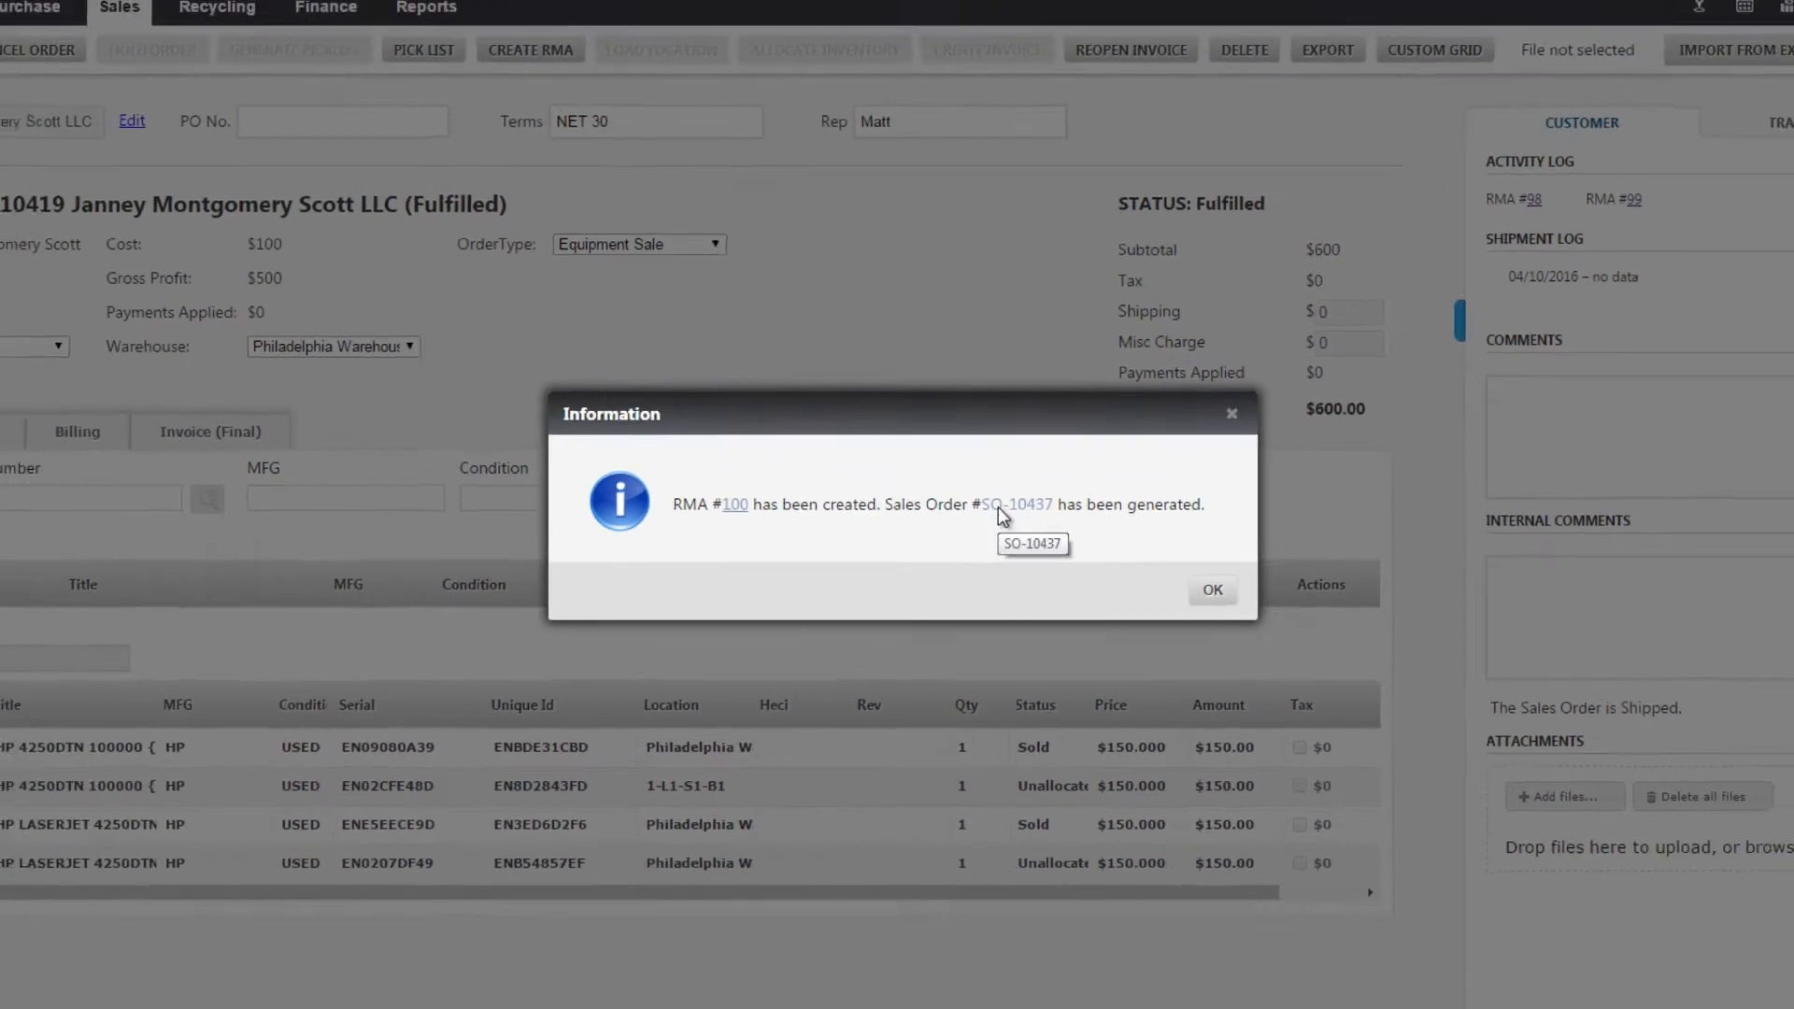
Open the generated replacement sales order and add item #94 from HP in USED condition, quantity 1, price 150
{"action": "left_click", "coordinate": [998, 506]}
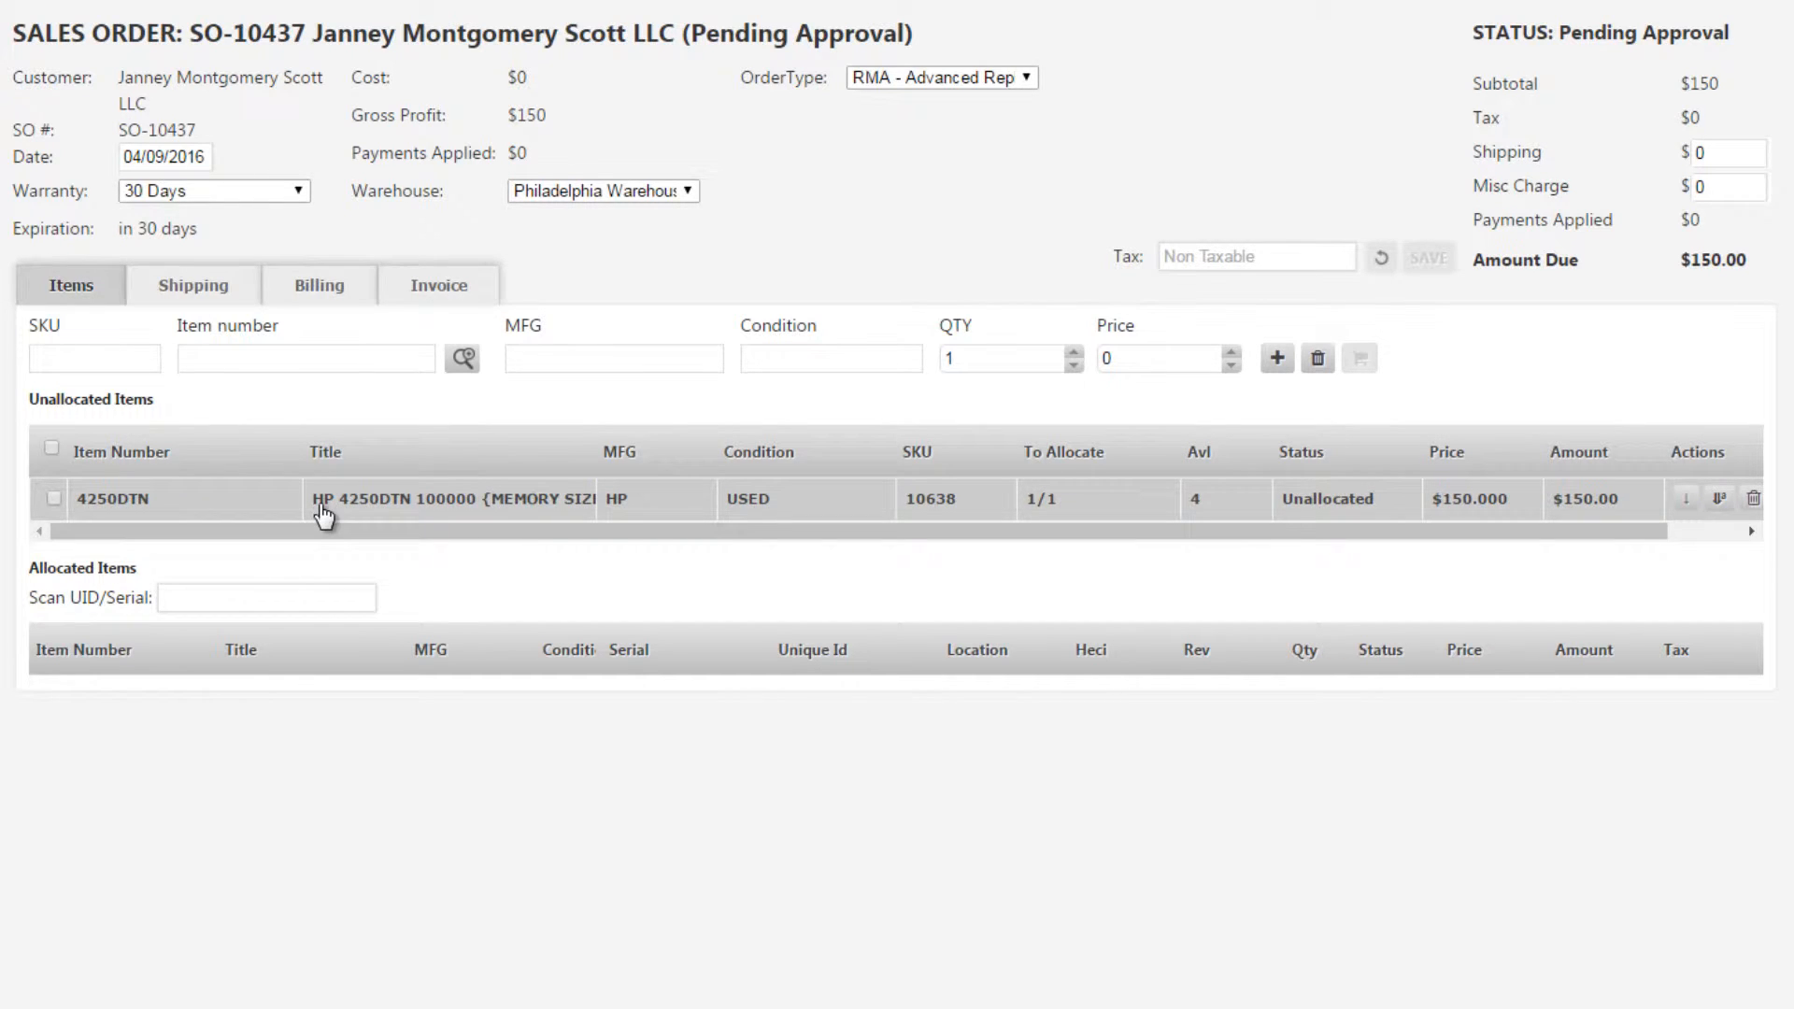
{"action": "left_click", "coordinate": [256, 363]}
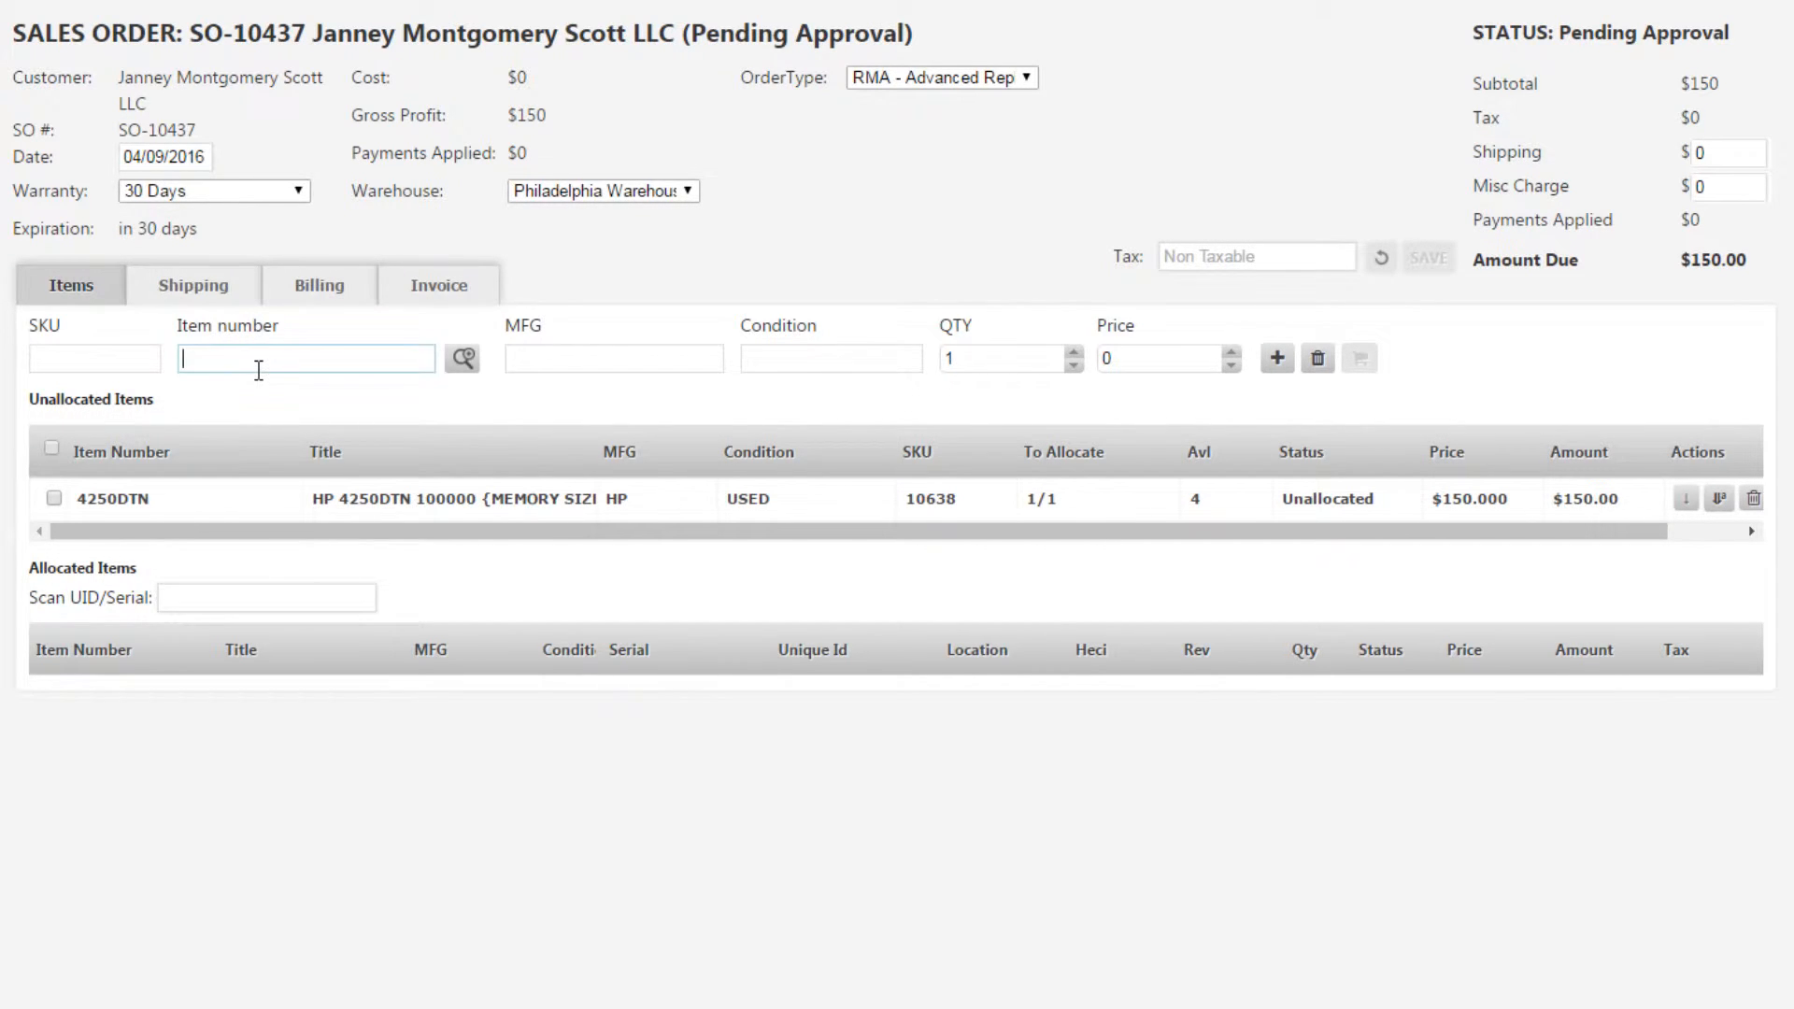
{"action": "left_click", "coordinate": [276, 473]}
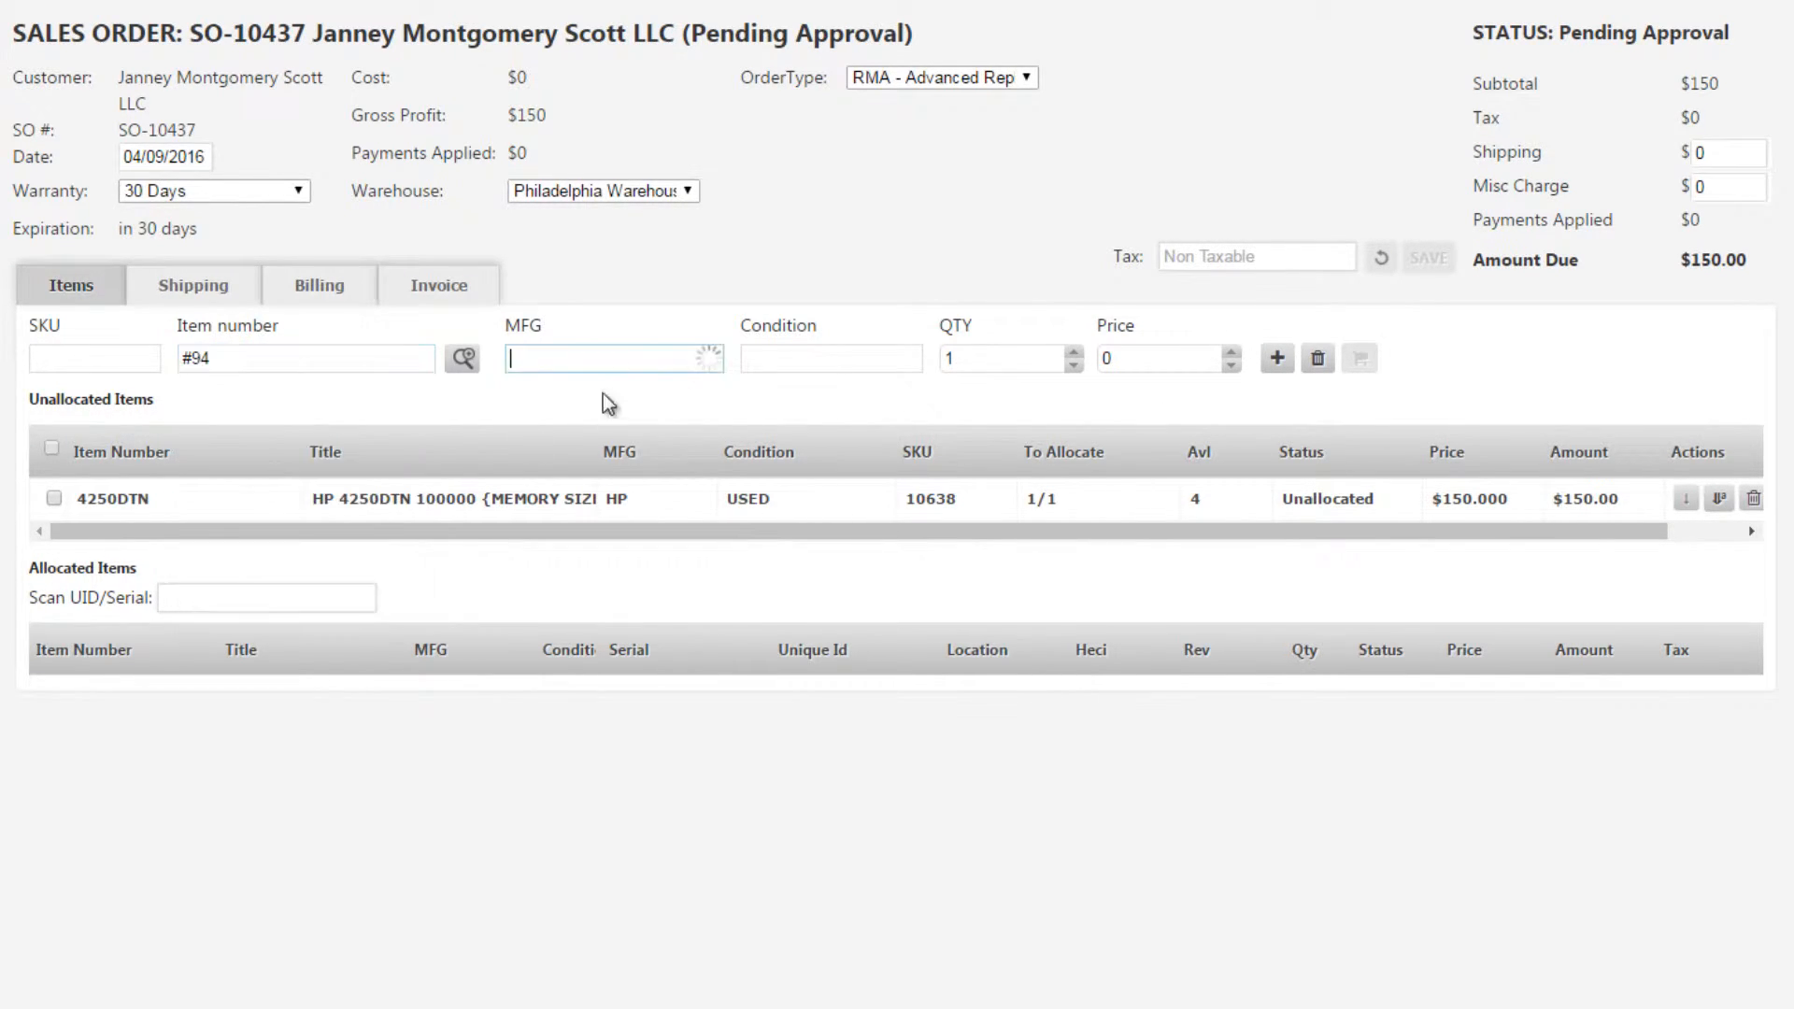
{"action": "left_click", "coordinate": [899, 359]}
{"action": "left_click", "coordinate": [842, 420]}
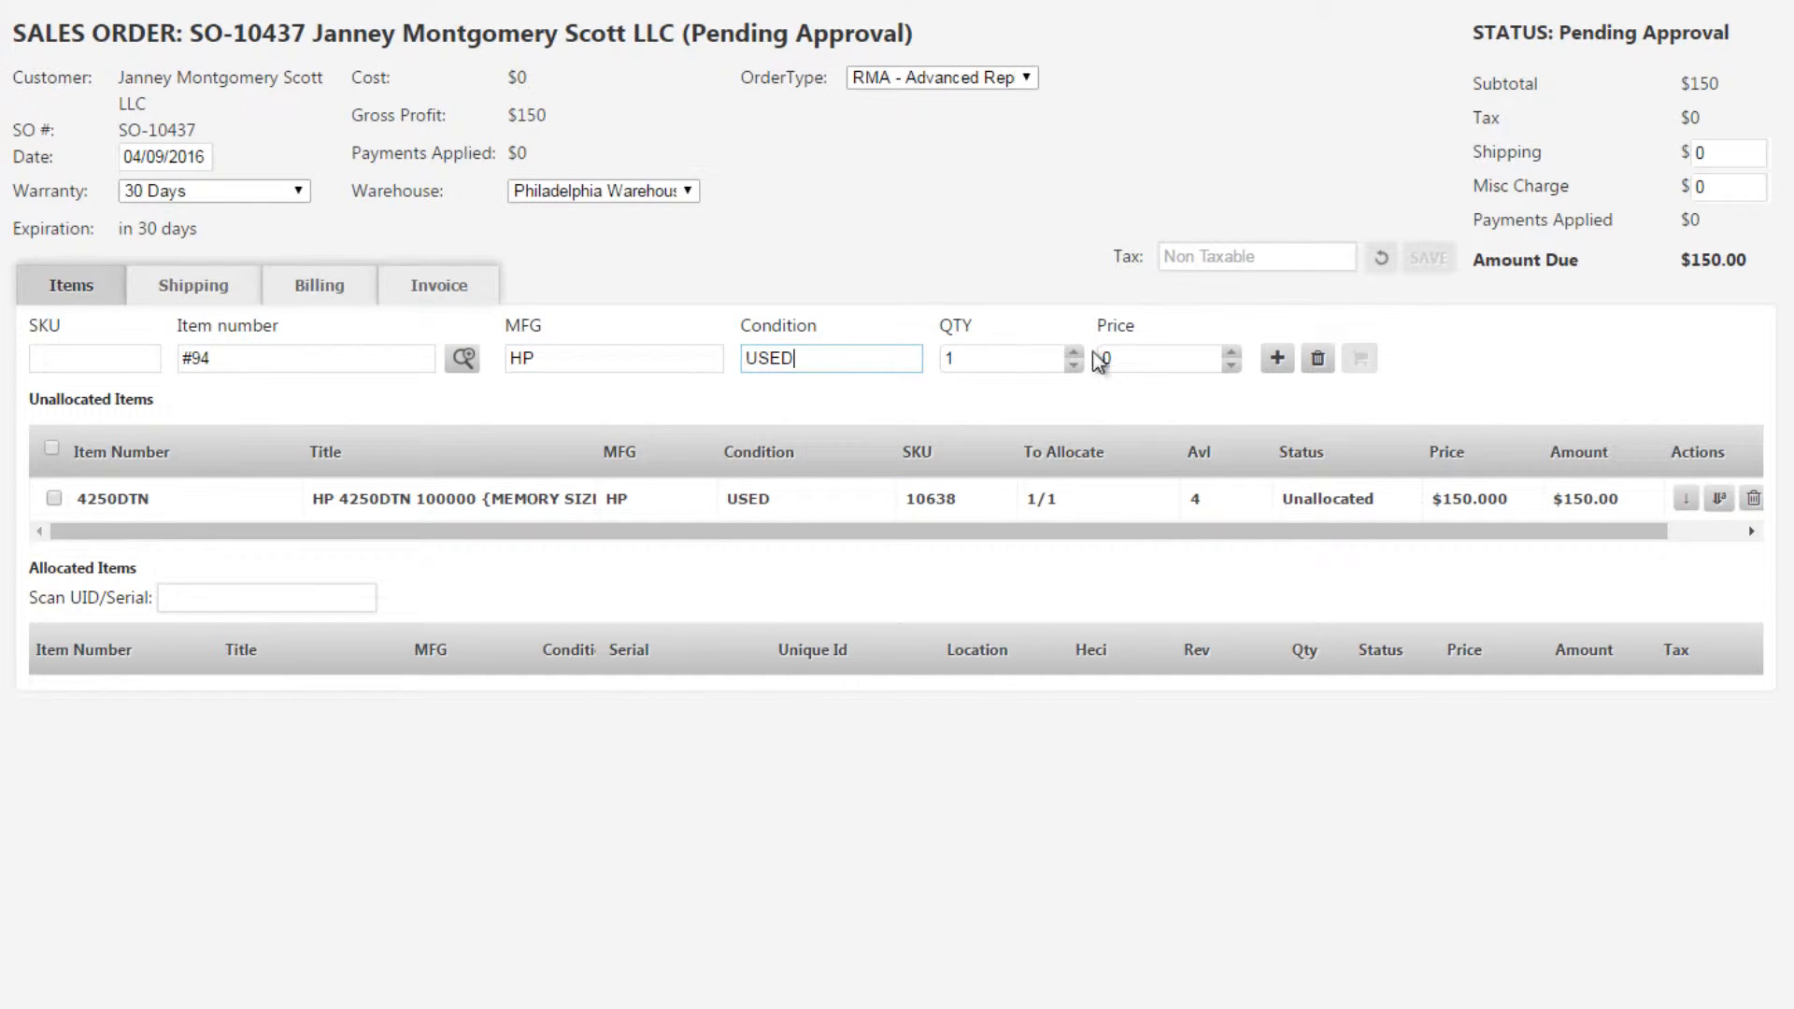
{"action": "left_click", "coordinate": [1147, 358]}
{"action": "type", "text": "150"}
{"action": "left_click", "coordinate": [1279, 363]}
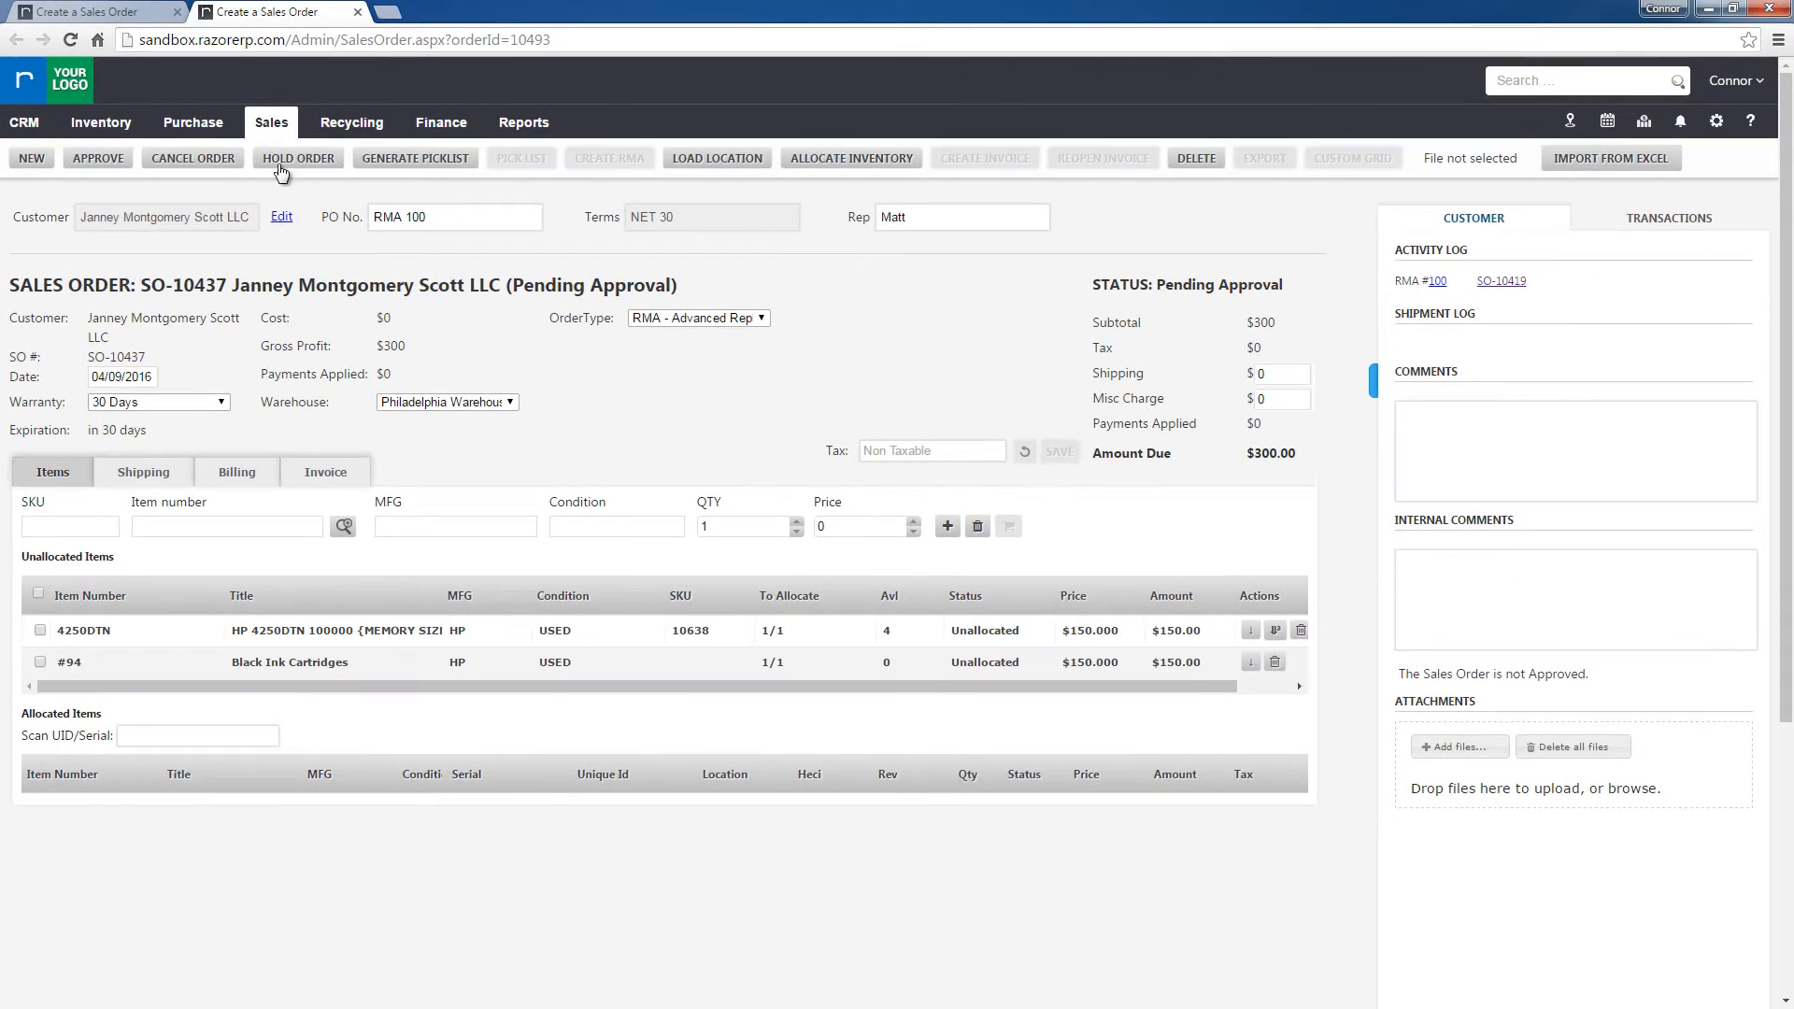
Open the new RMA from the confirmation on the original sales order and start its verification
{"action": "left_click", "coordinate": [117, 13]}
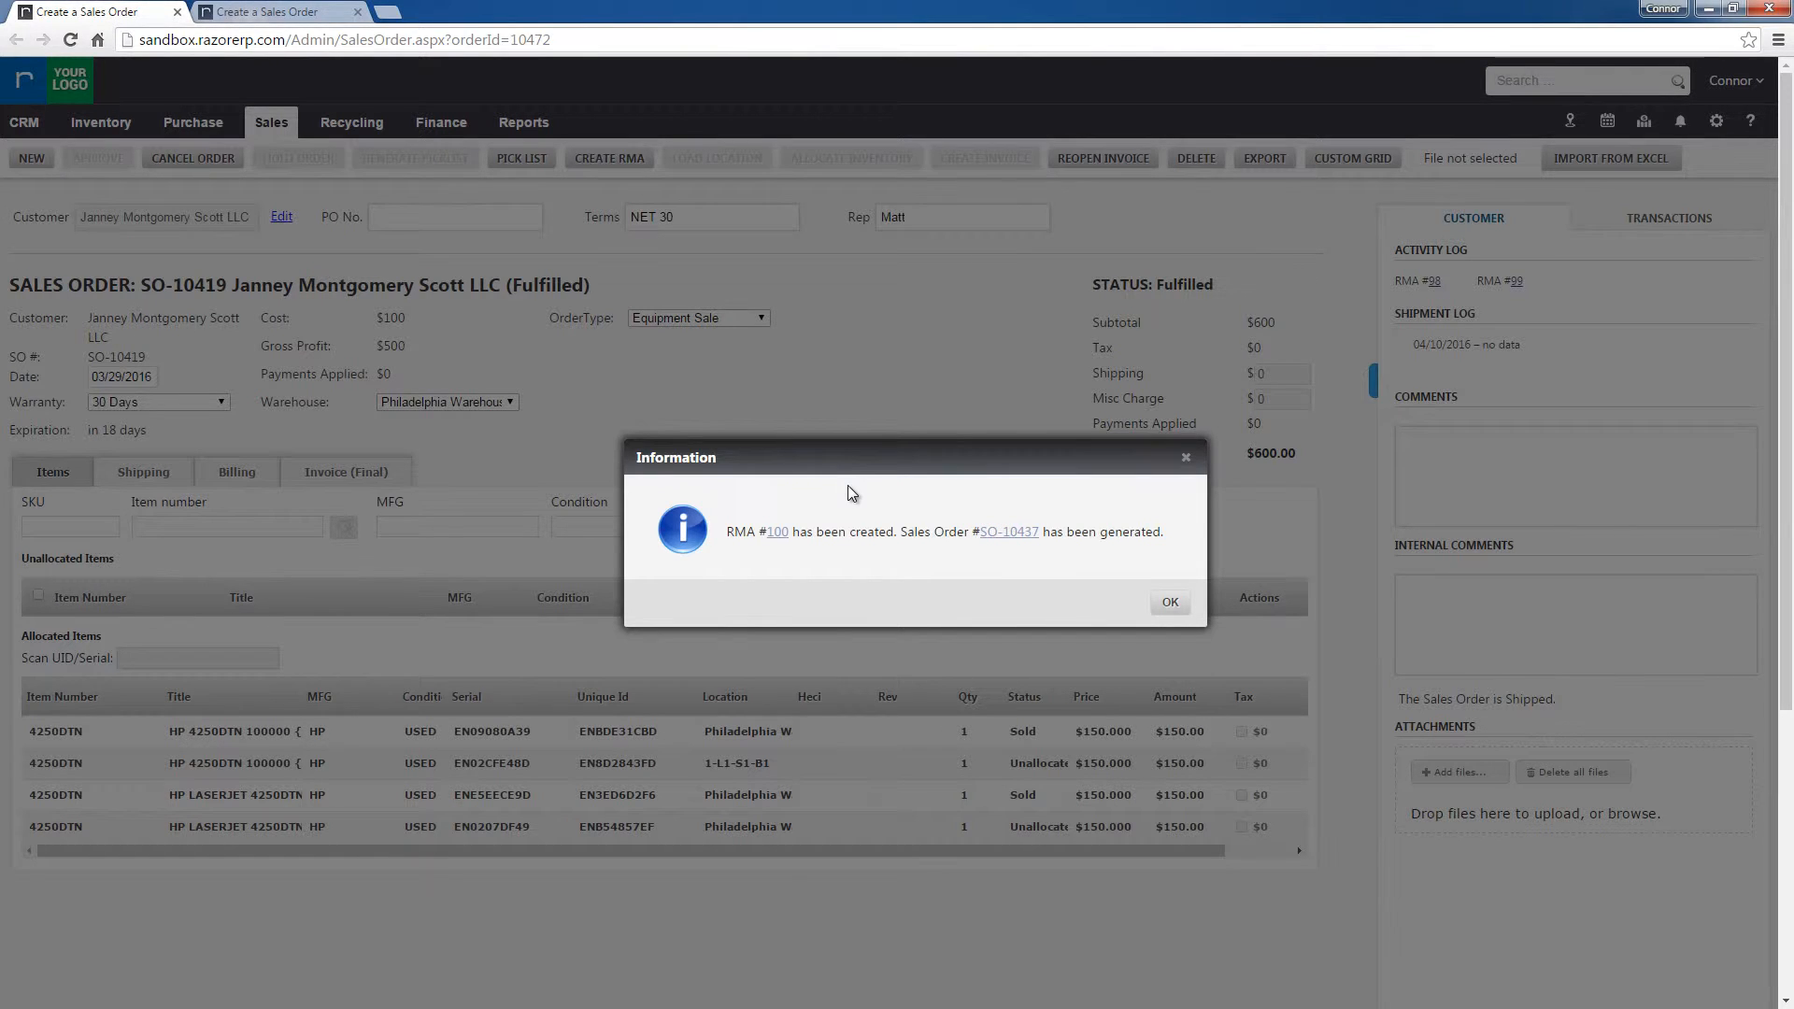
{"action": "left_click", "coordinate": [782, 532]}
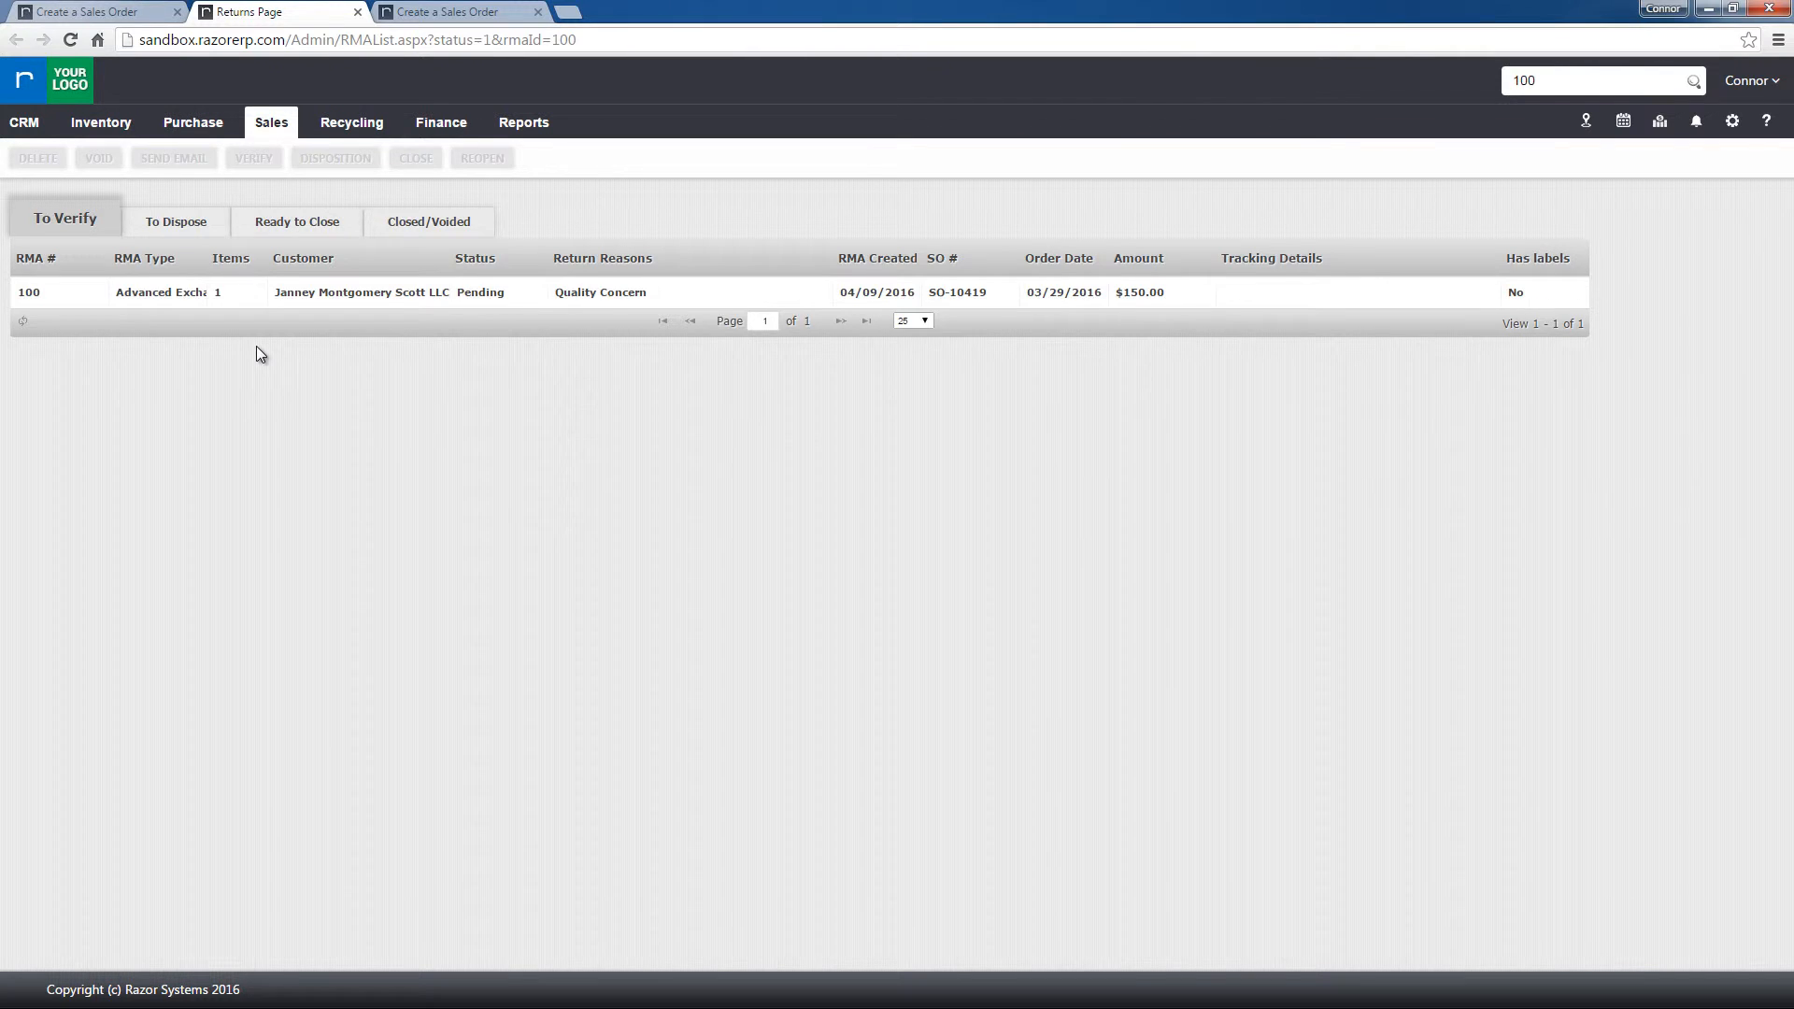
{"action": "left_click", "coordinate": [277, 294]}
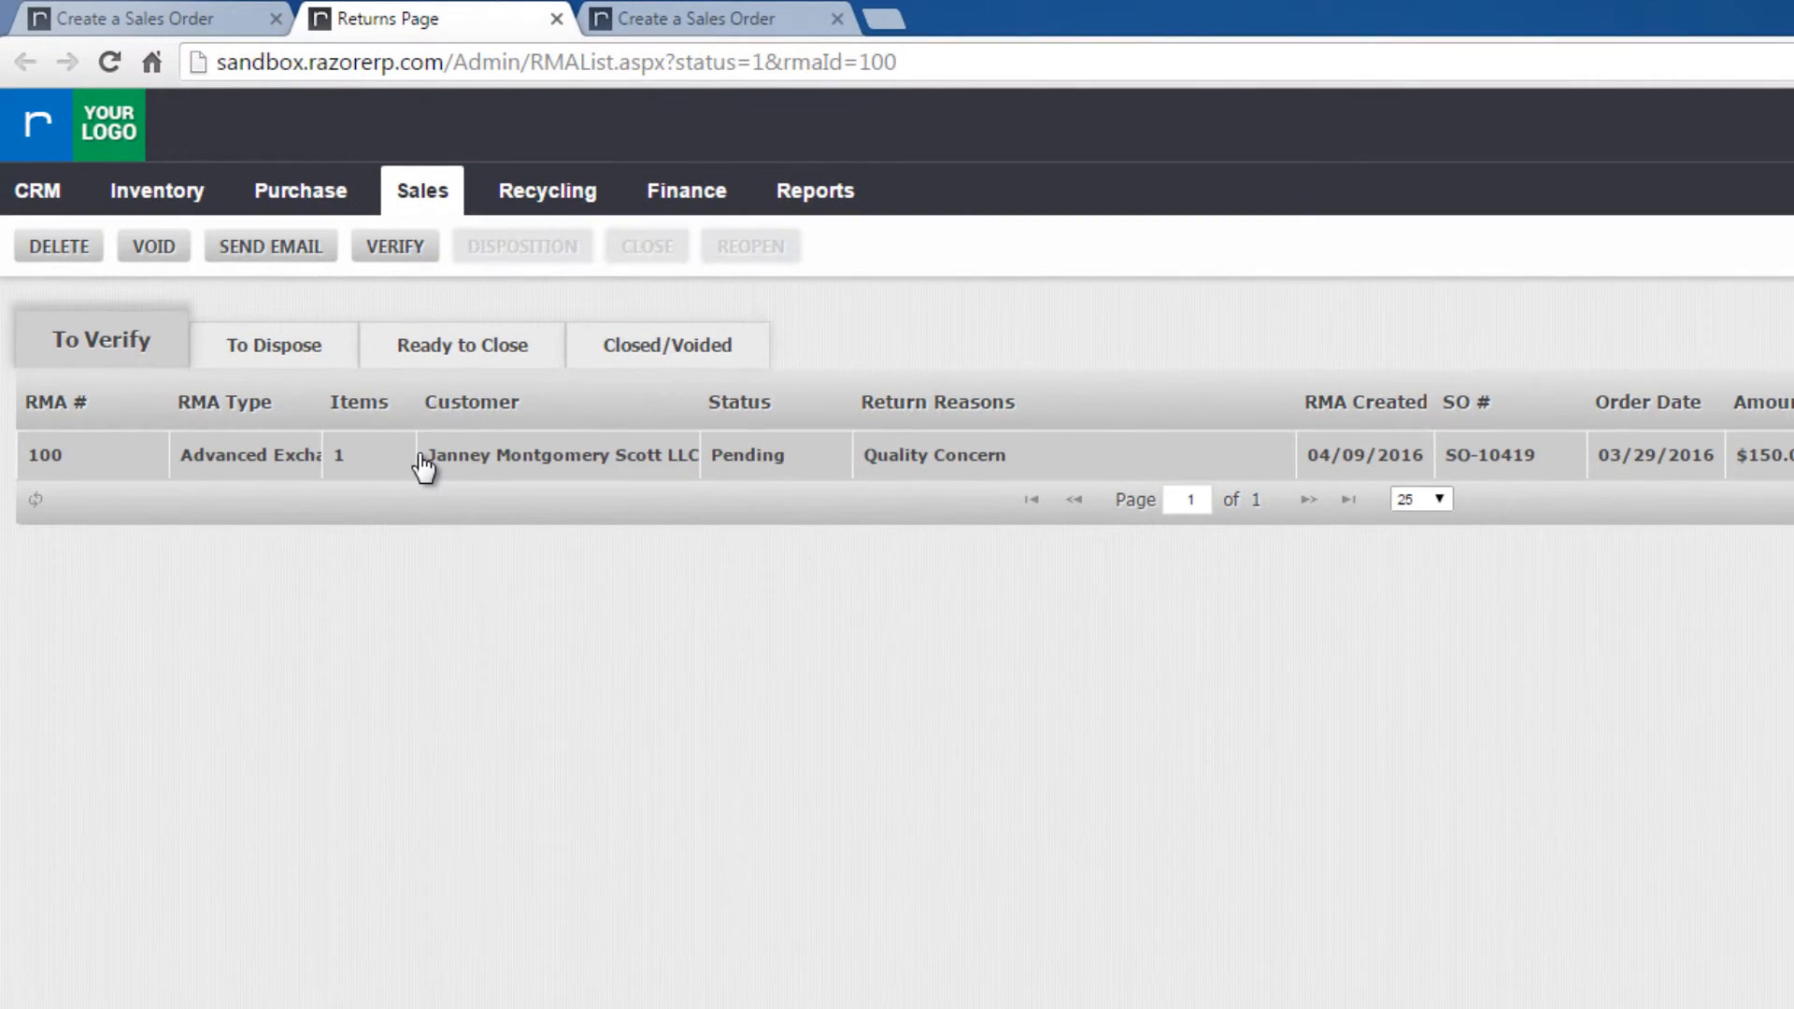
{"action": "left_click", "coordinate": [395, 251]}
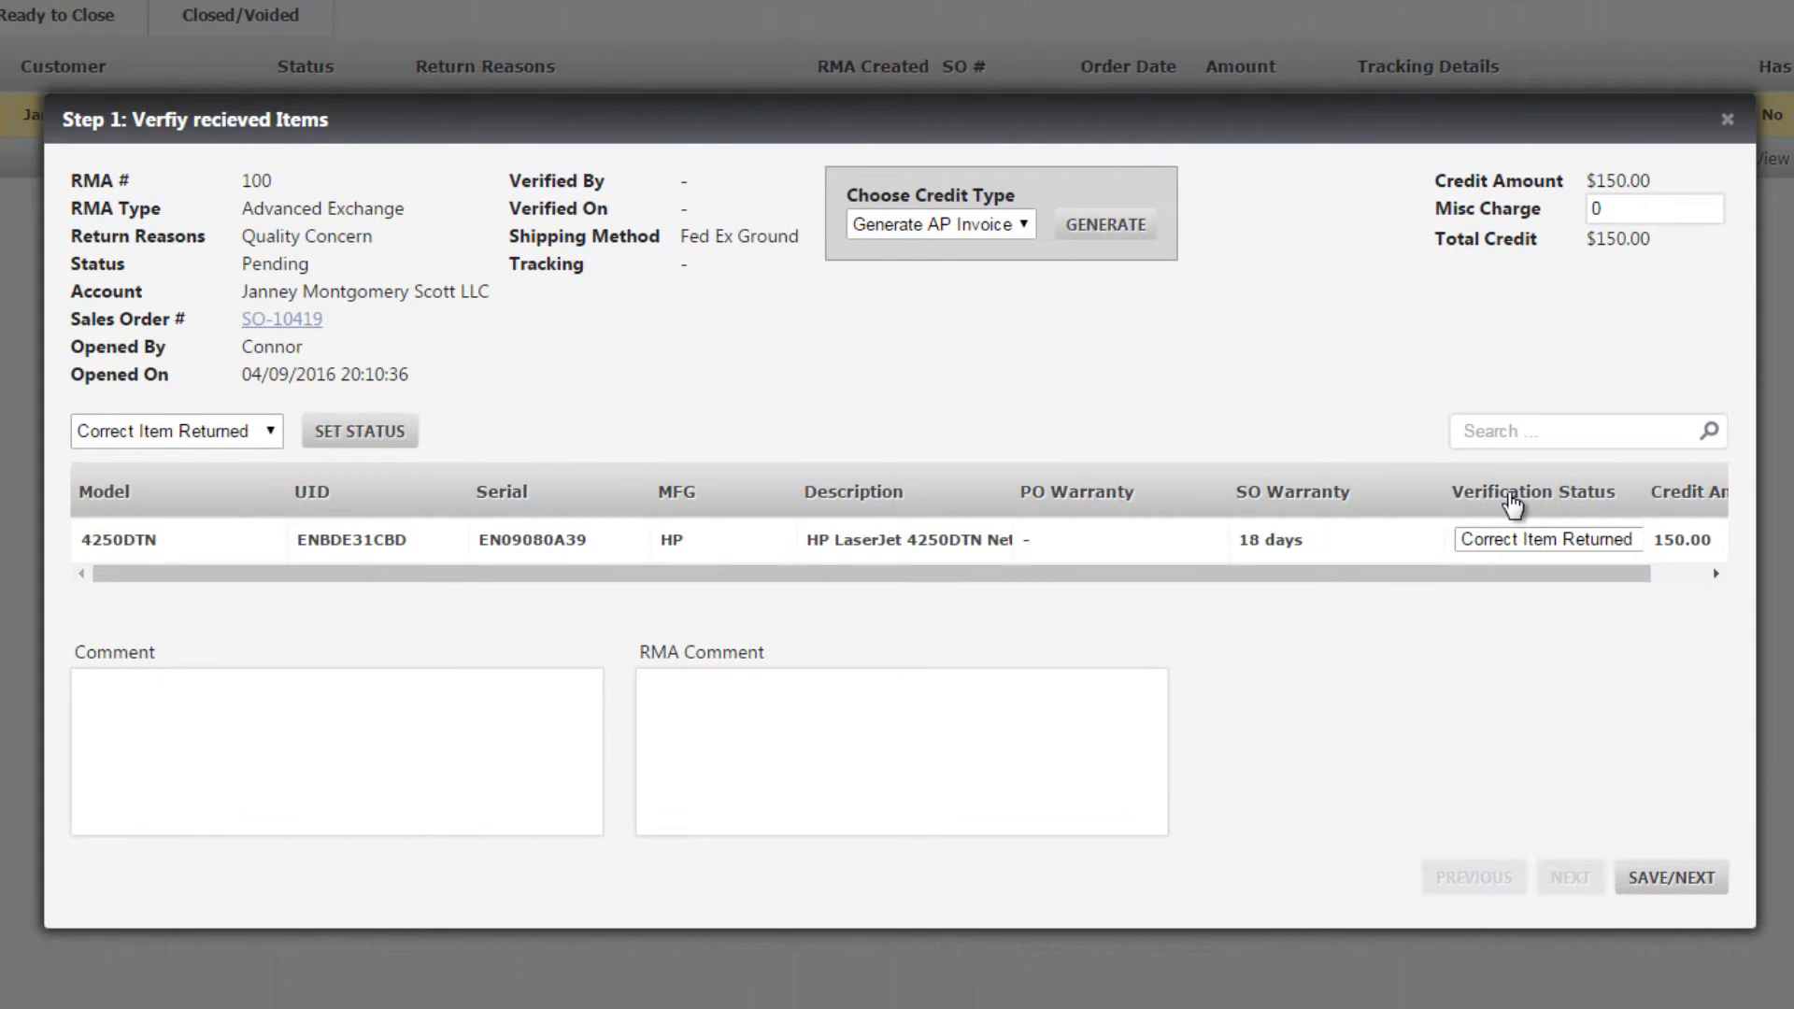
Set the returned 4250DTN's verification status to Correct Item Returned and save the verification
{"action": "left_click", "coordinate": [1514, 537]}
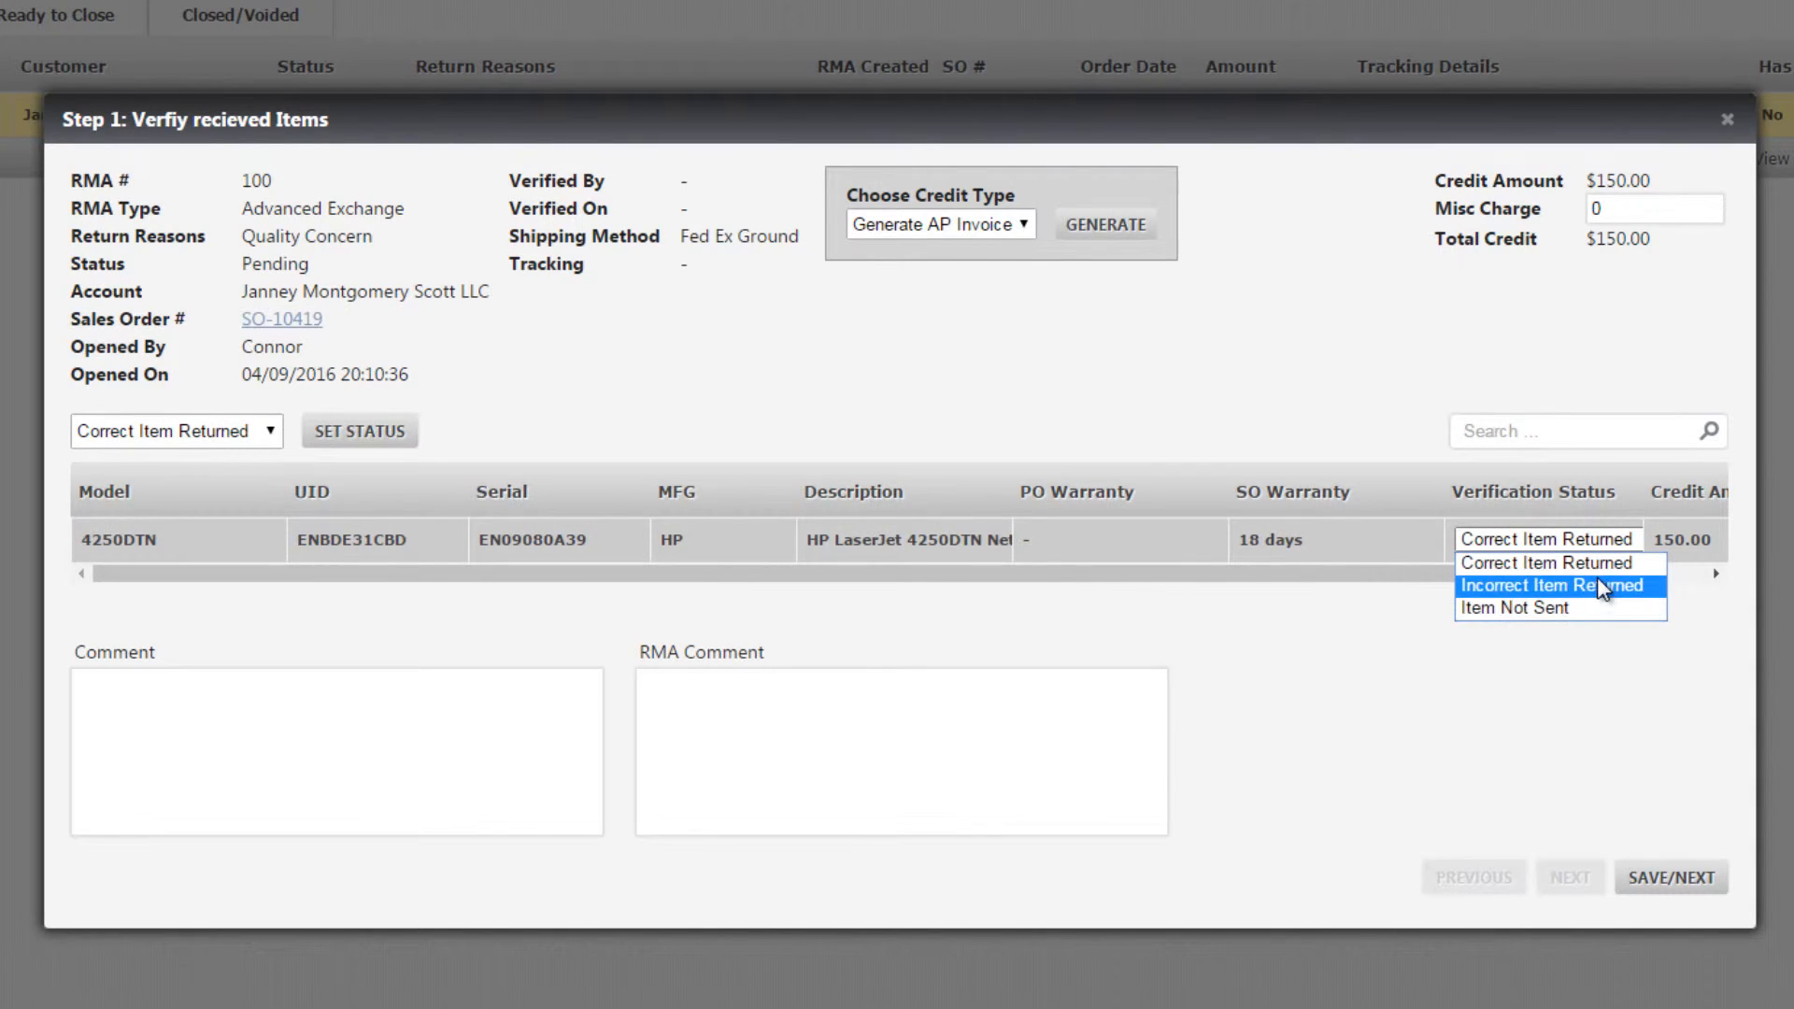
{"action": "key", "text": "Up"}
{"action": "left_click", "coordinate": [1628, 564]}
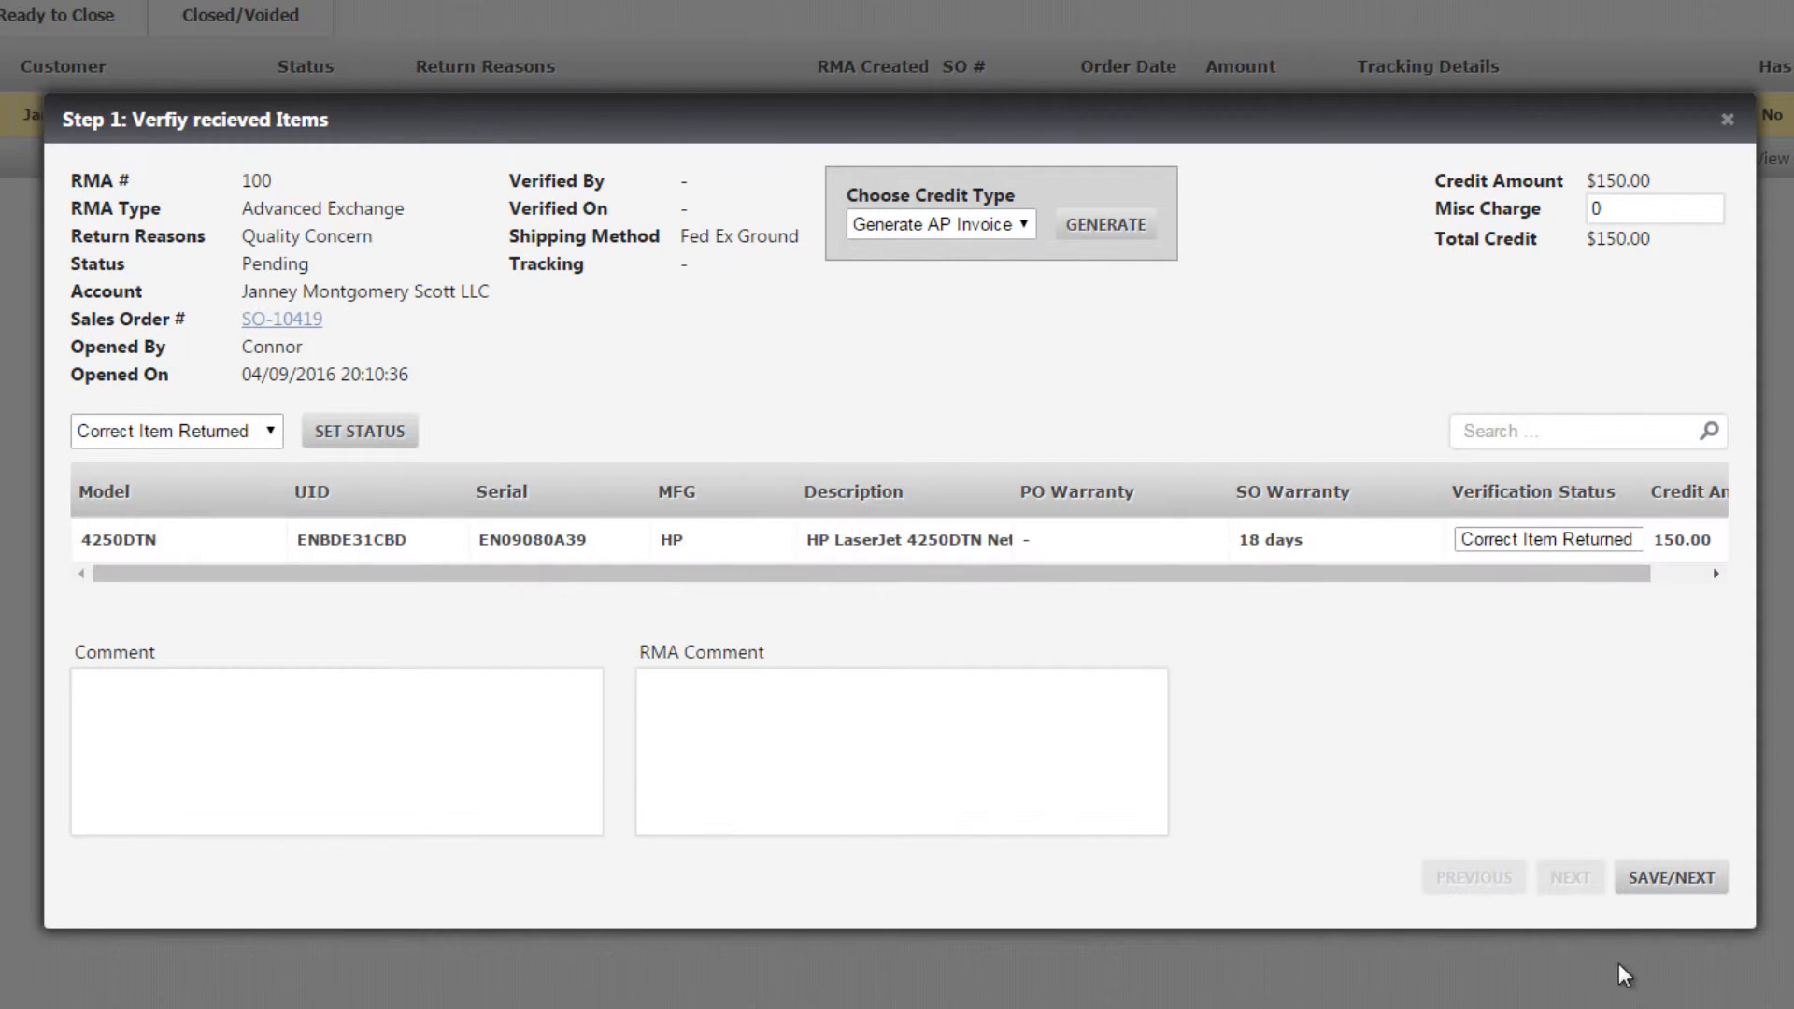
{"action": "left_click", "coordinate": [1675, 899]}
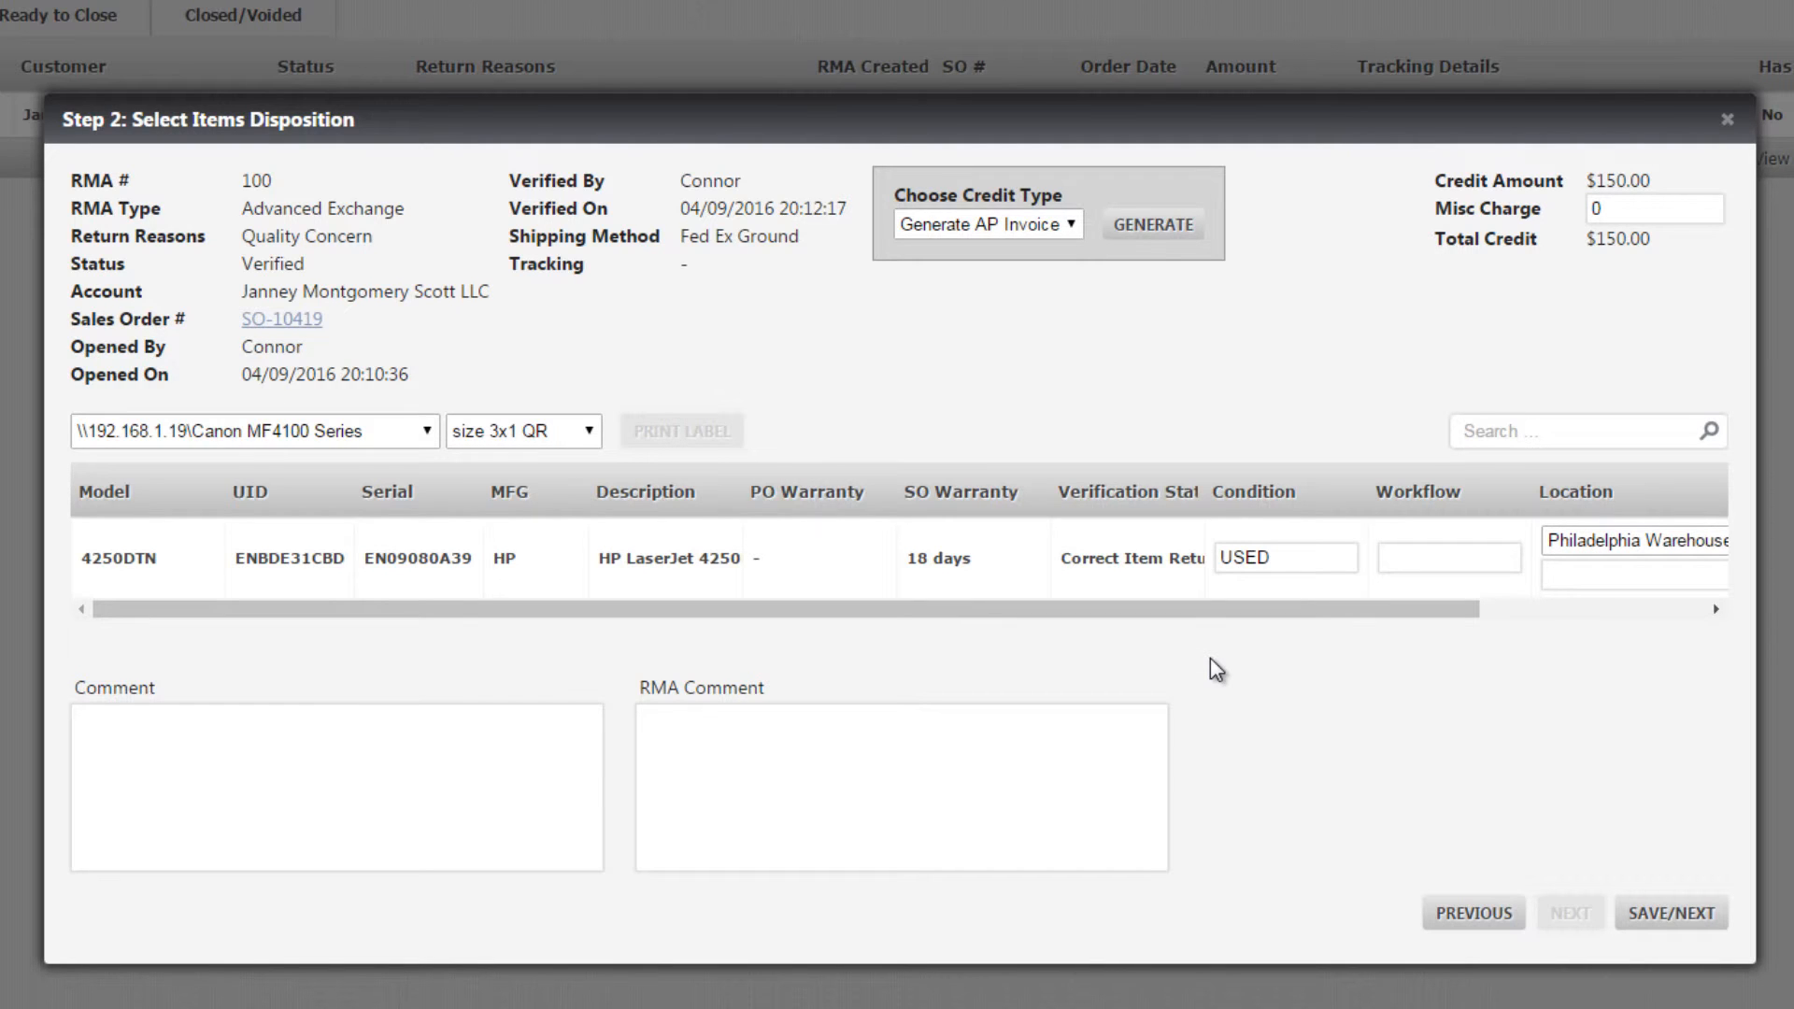
Set the returned item's disposition to condition REPAIR, workflow PARTS and location 1-L1-S2-A1, and save it
{"action": "left_click", "coordinate": [1311, 561]}
{"action": "key", "text": "ctrl+a"}
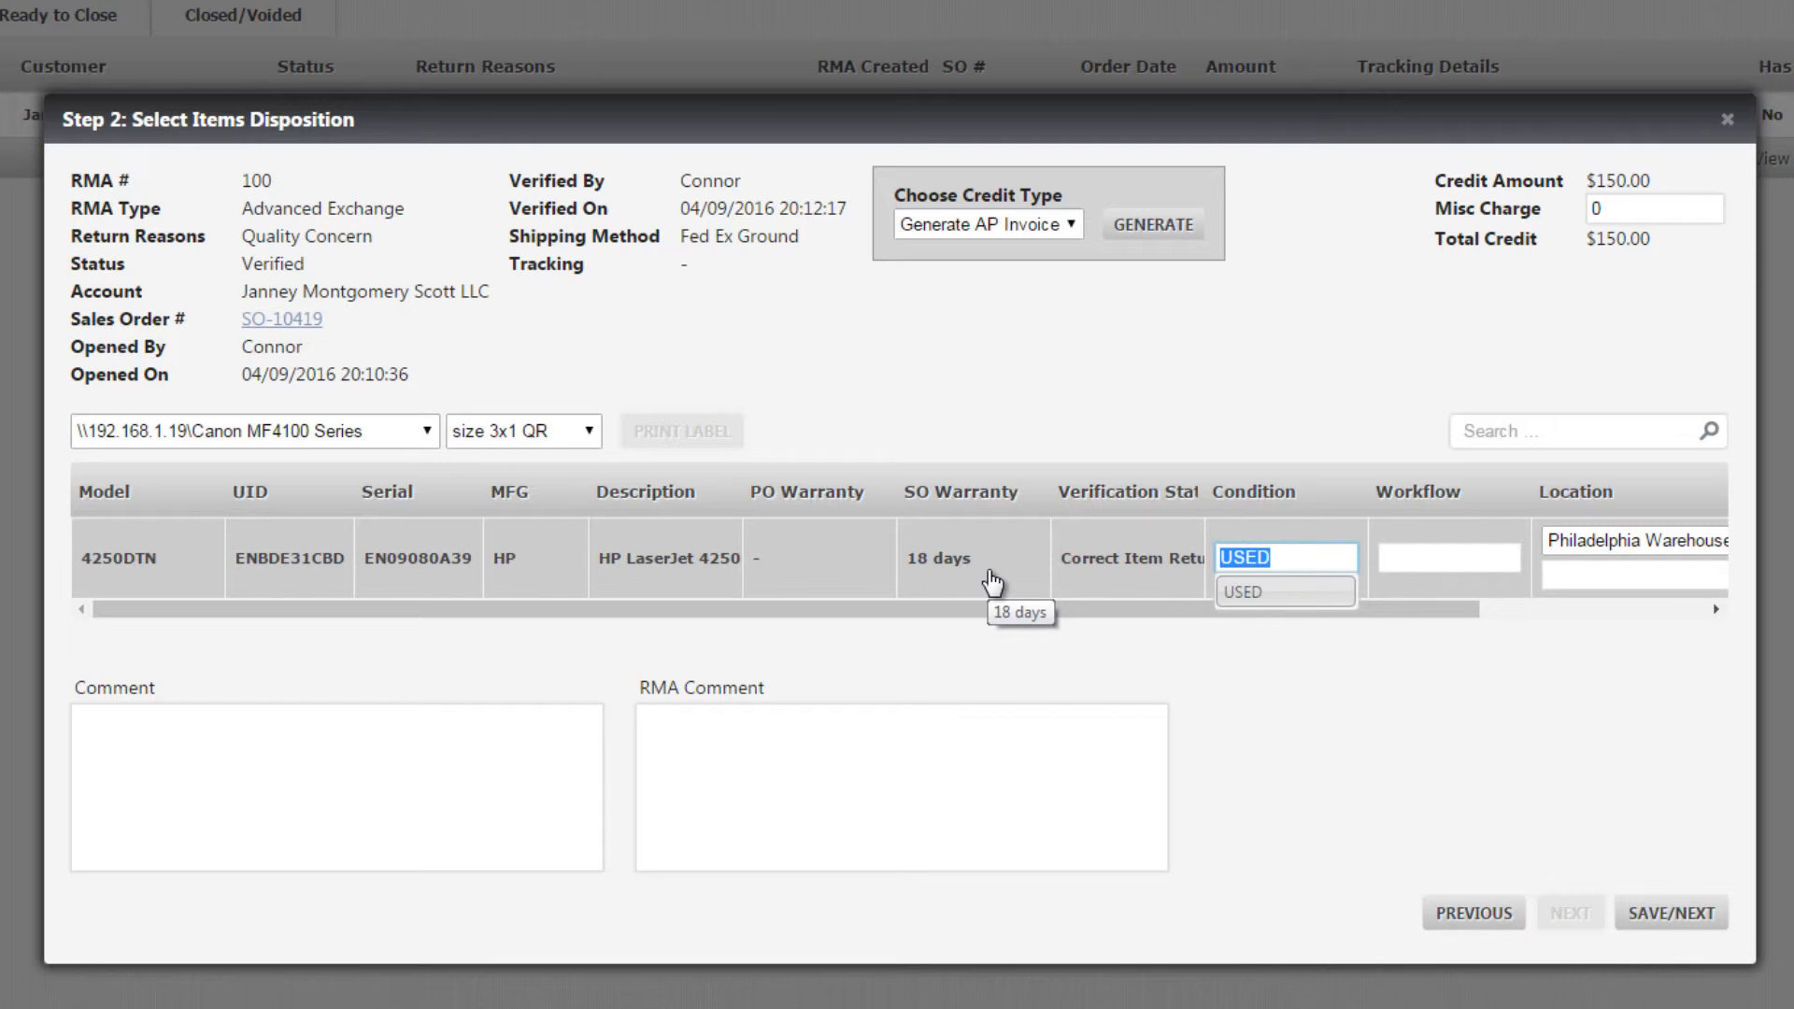
{"action": "type", "text": "repair"}
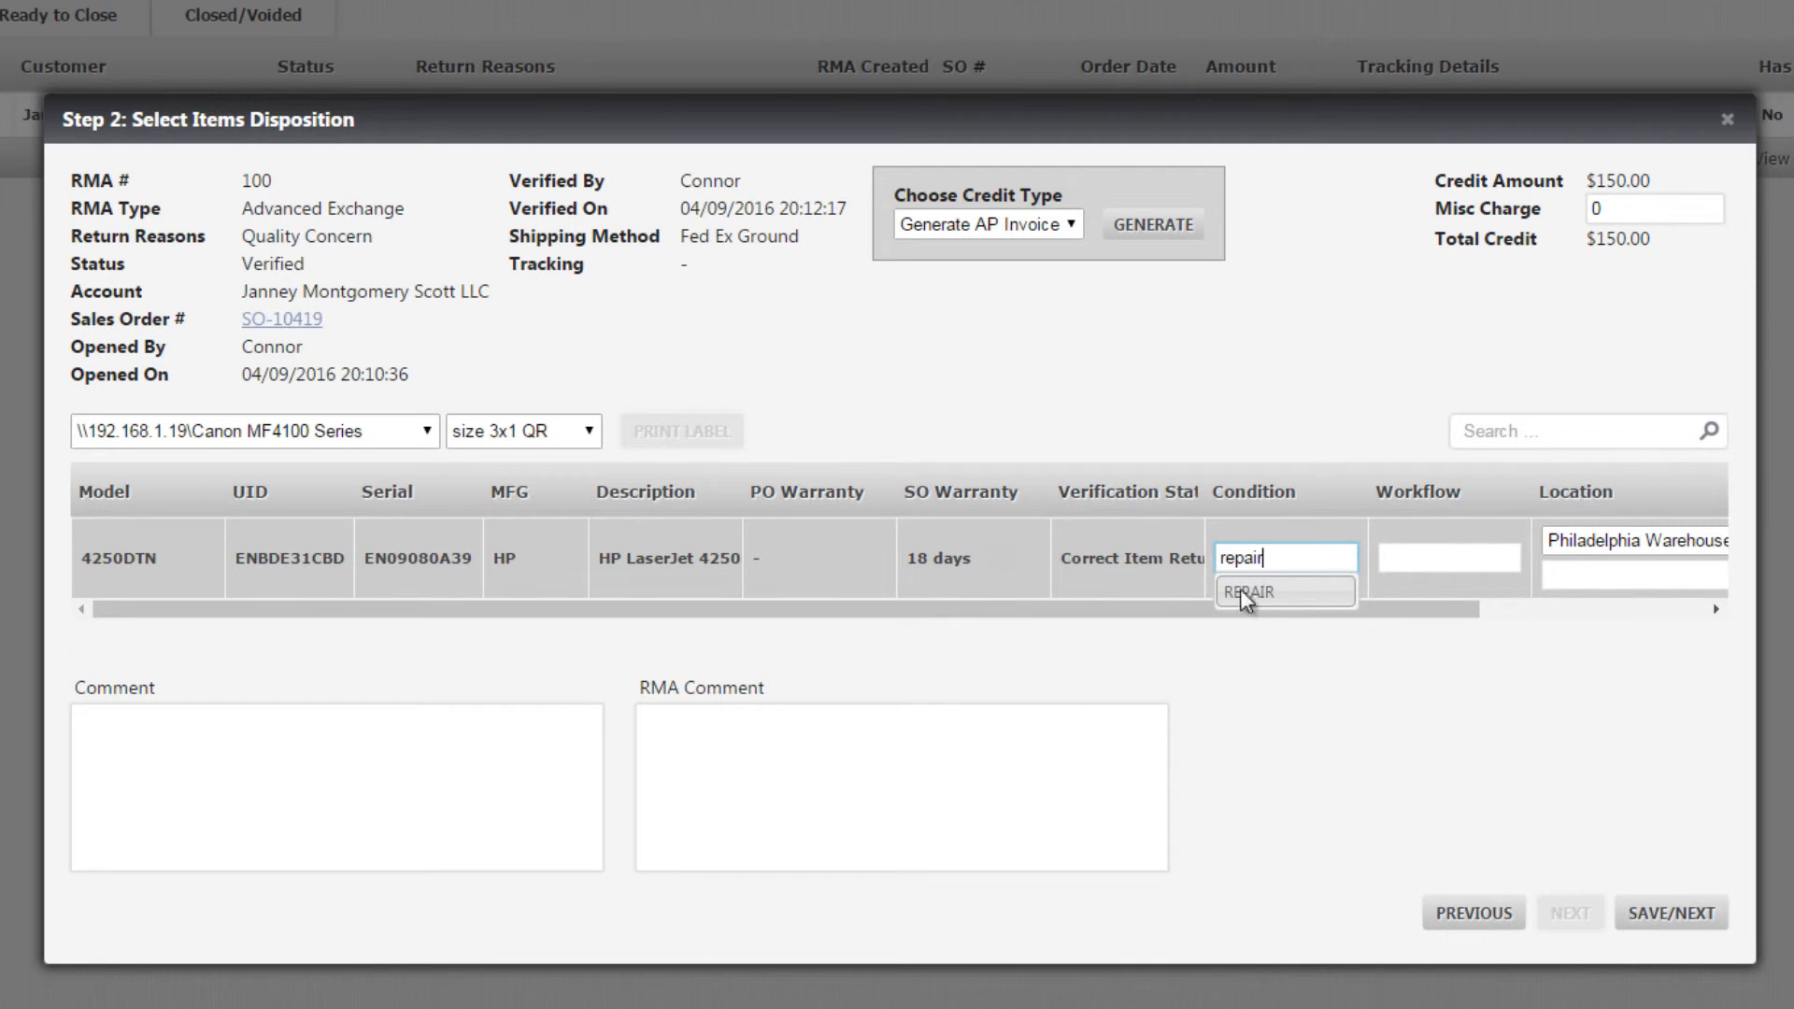
{"action": "left_click", "coordinate": [1417, 561]}
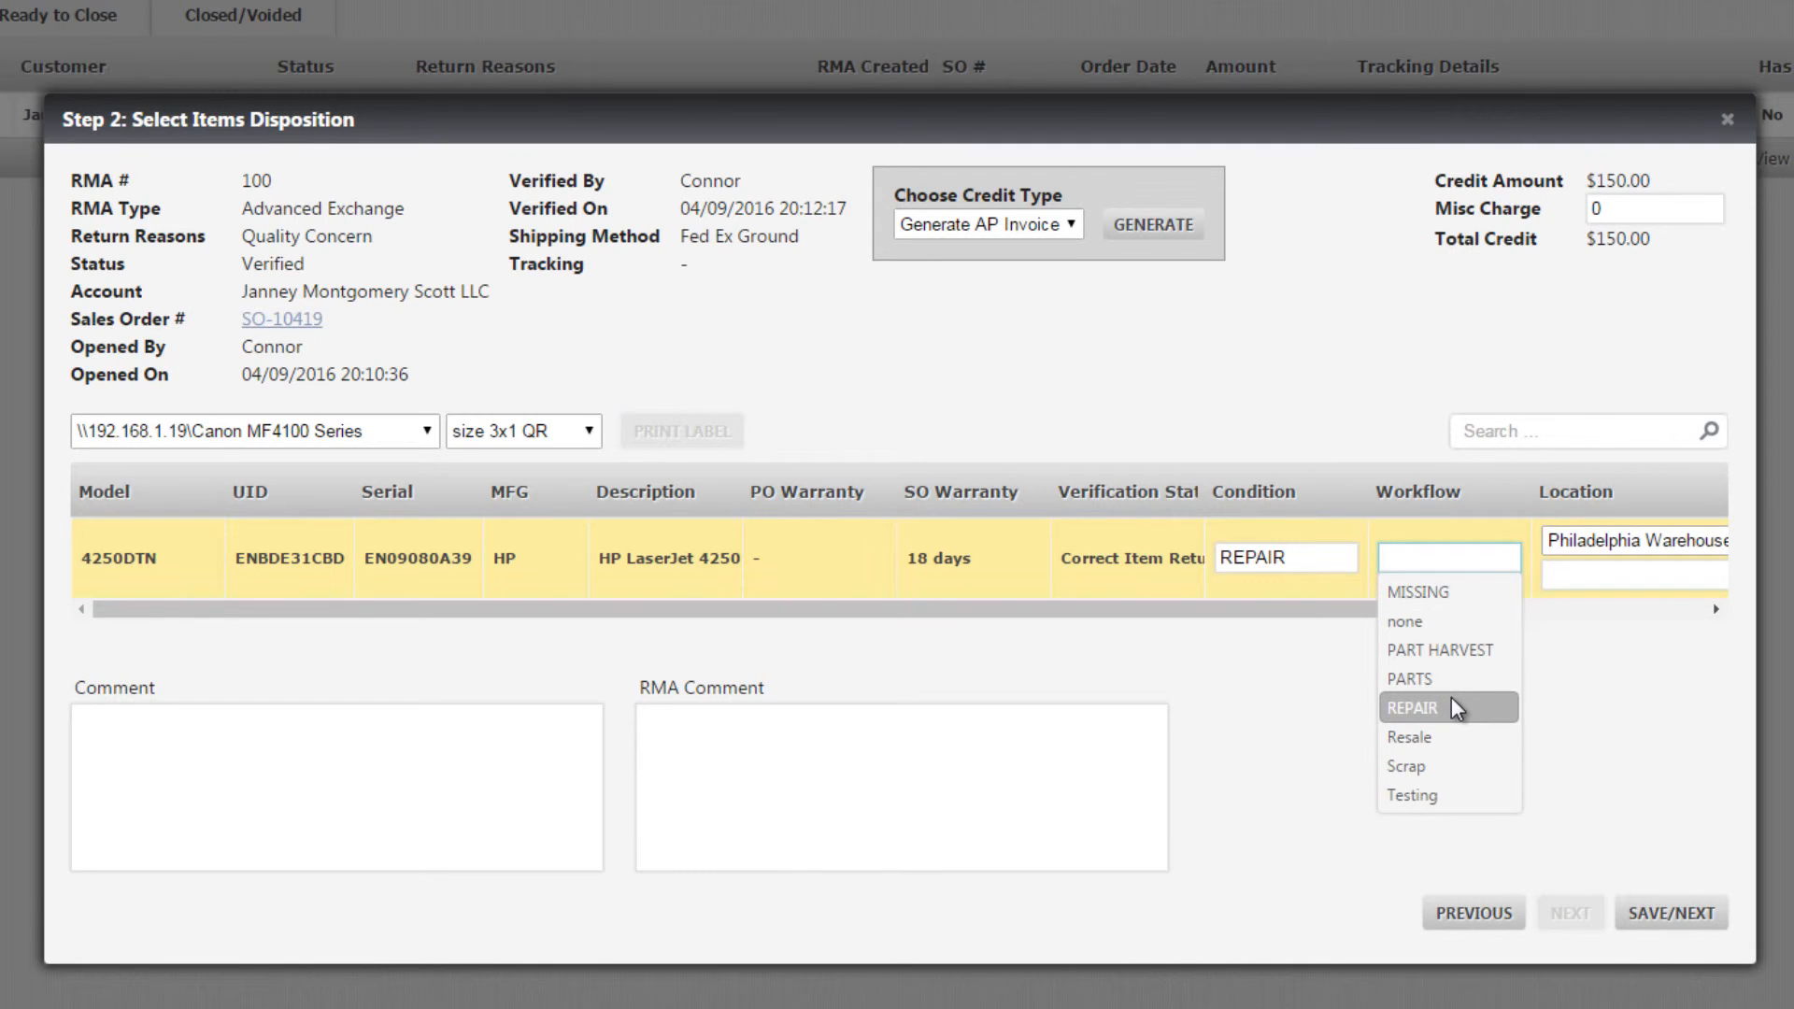
{"action": "left_click", "coordinate": [1450, 681]}
{"action": "left_click", "coordinate": [1629, 584]}
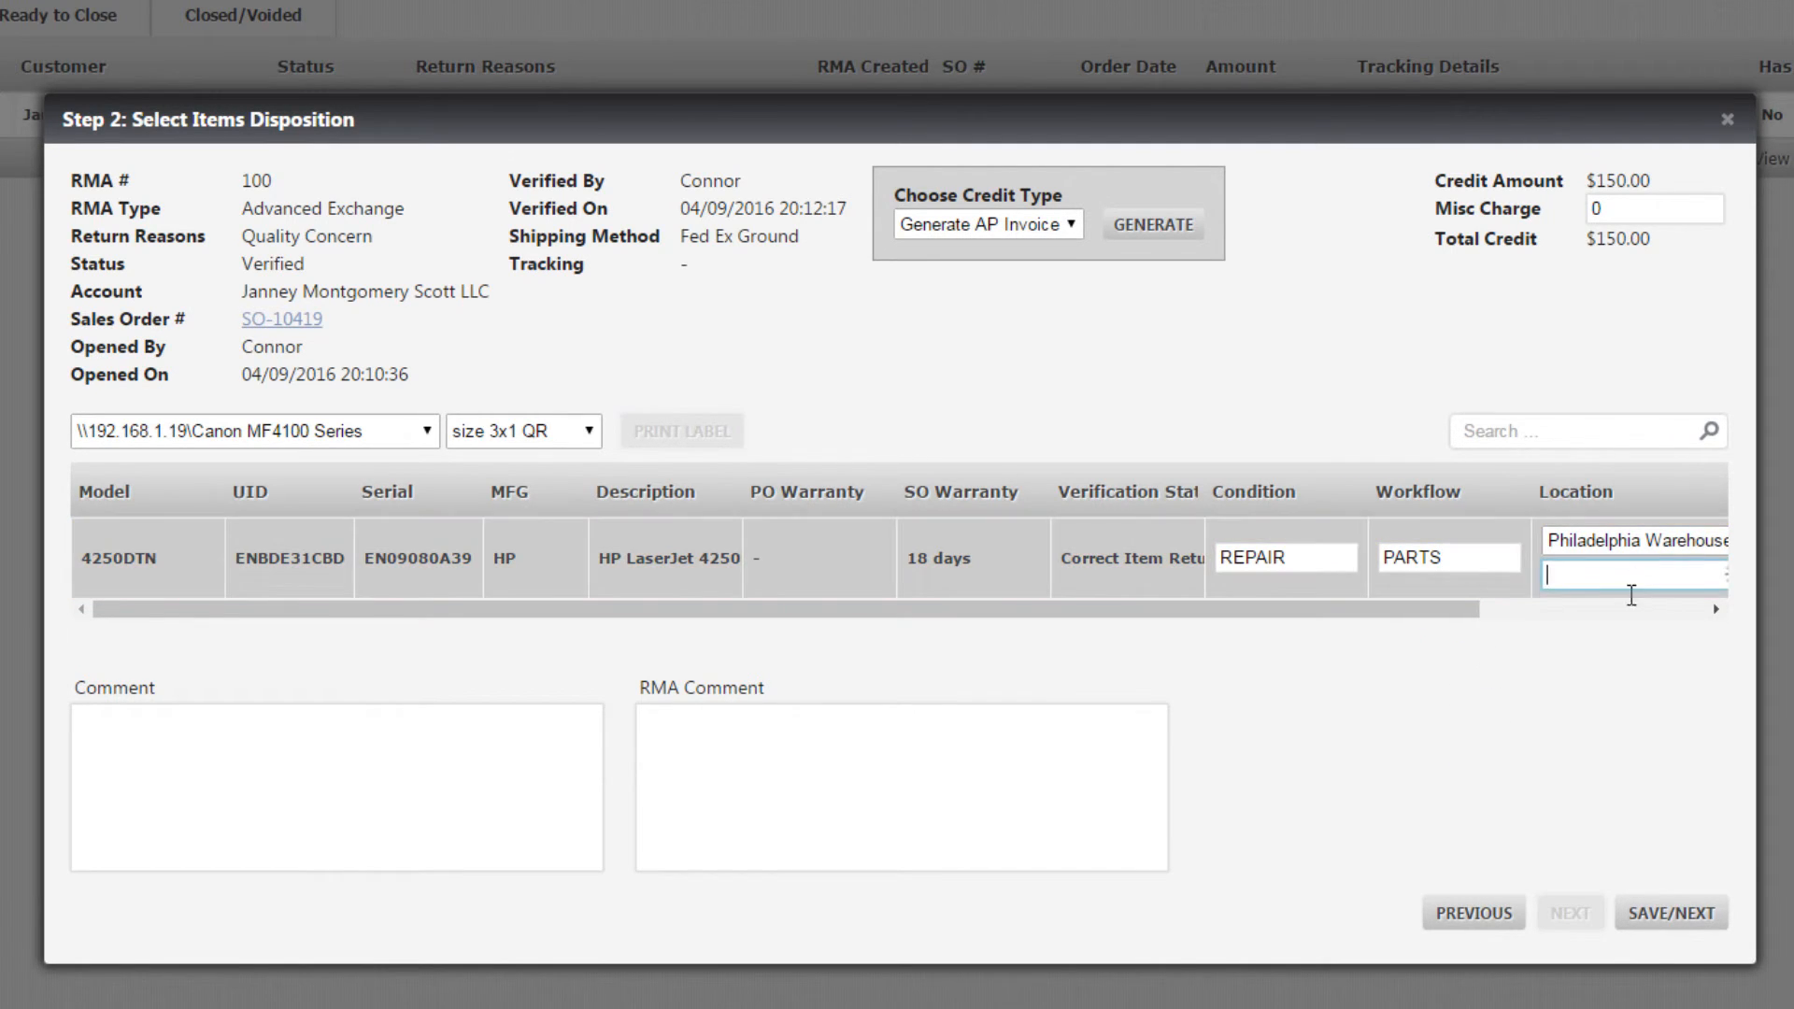
{"action": "left_click", "coordinate": [1580, 775]}
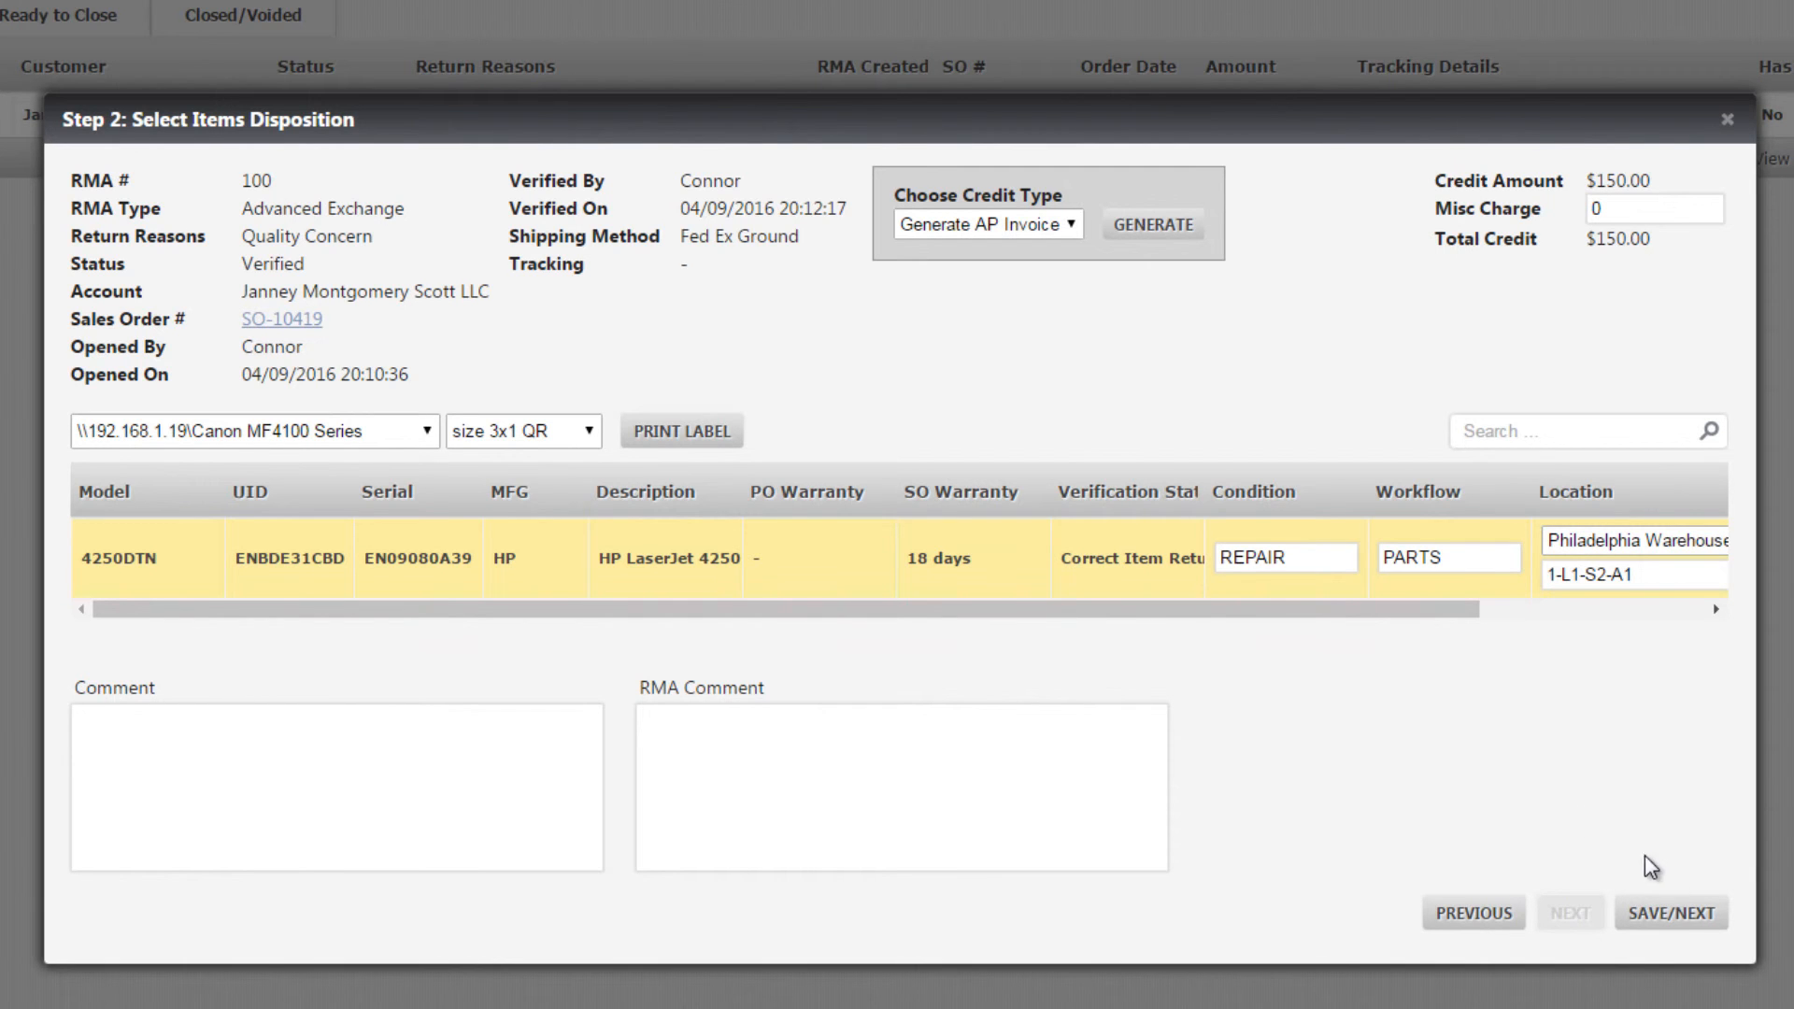
{"action": "left_click", "coordinate": [1673, 913]}
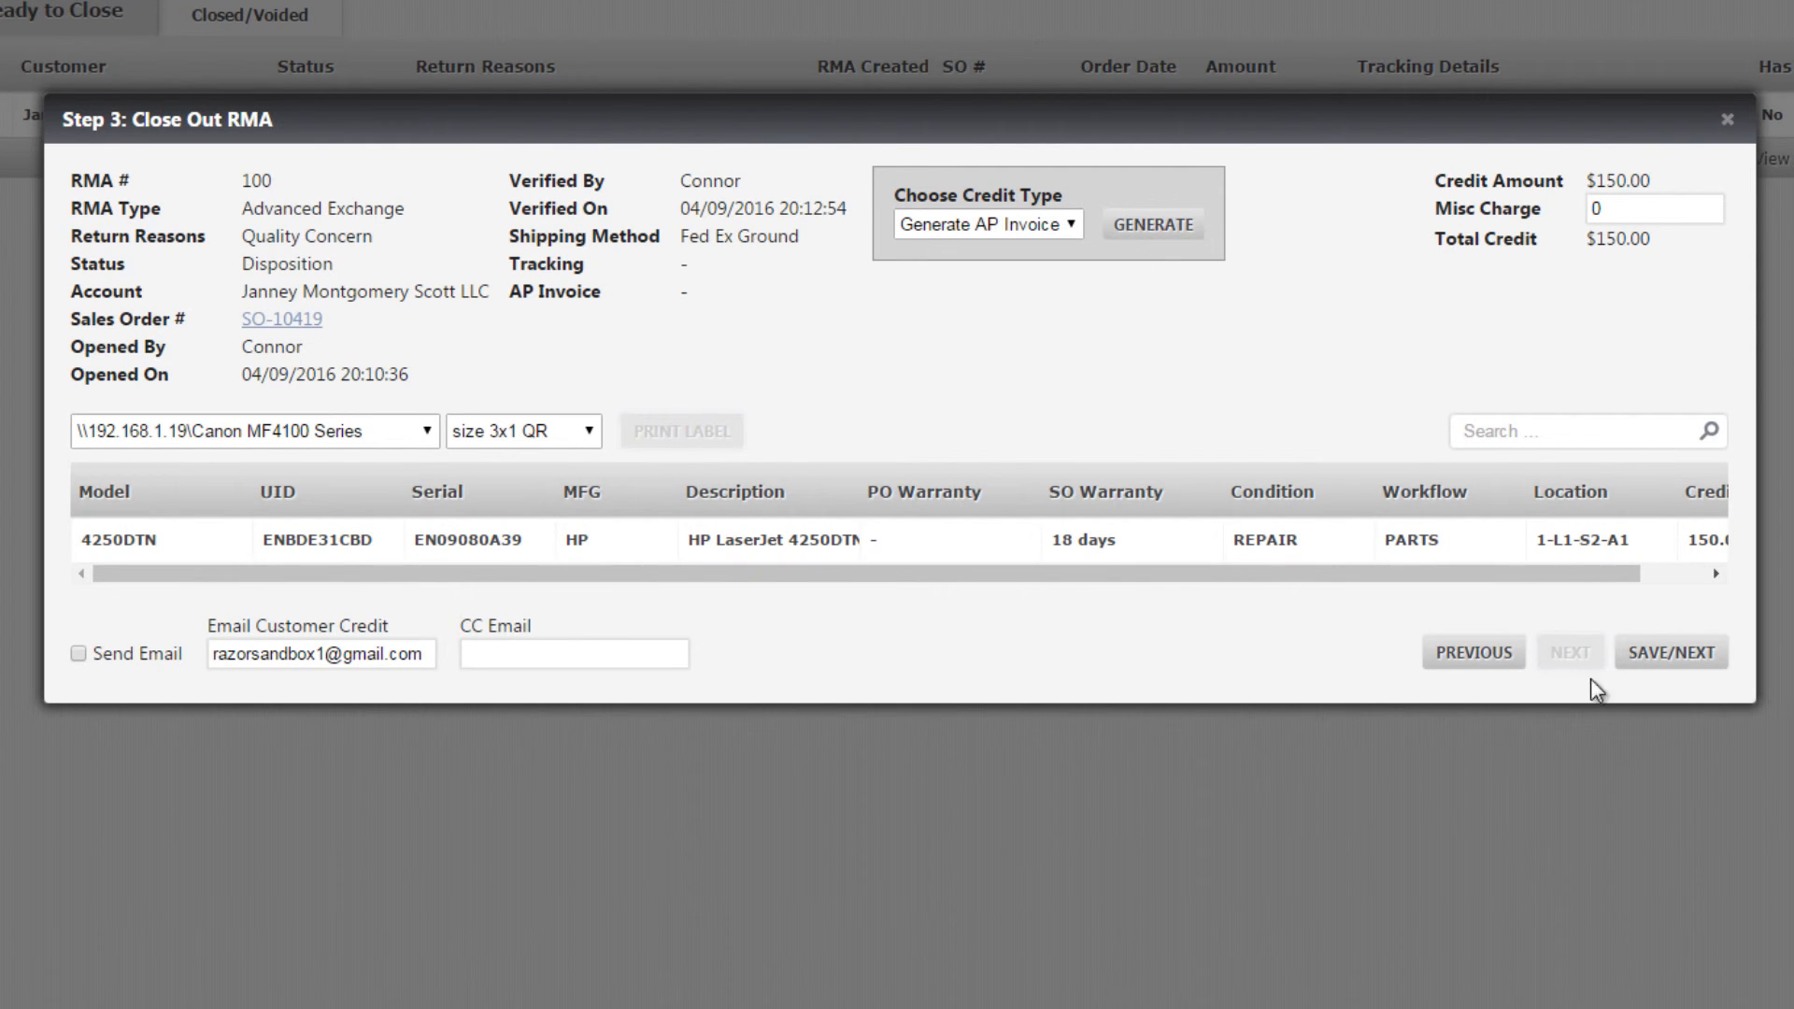
Save the RMA close-out with the customer email left off and return to the replacement sales order
{"action": "left_click", "coordinate": [1655, 663]}
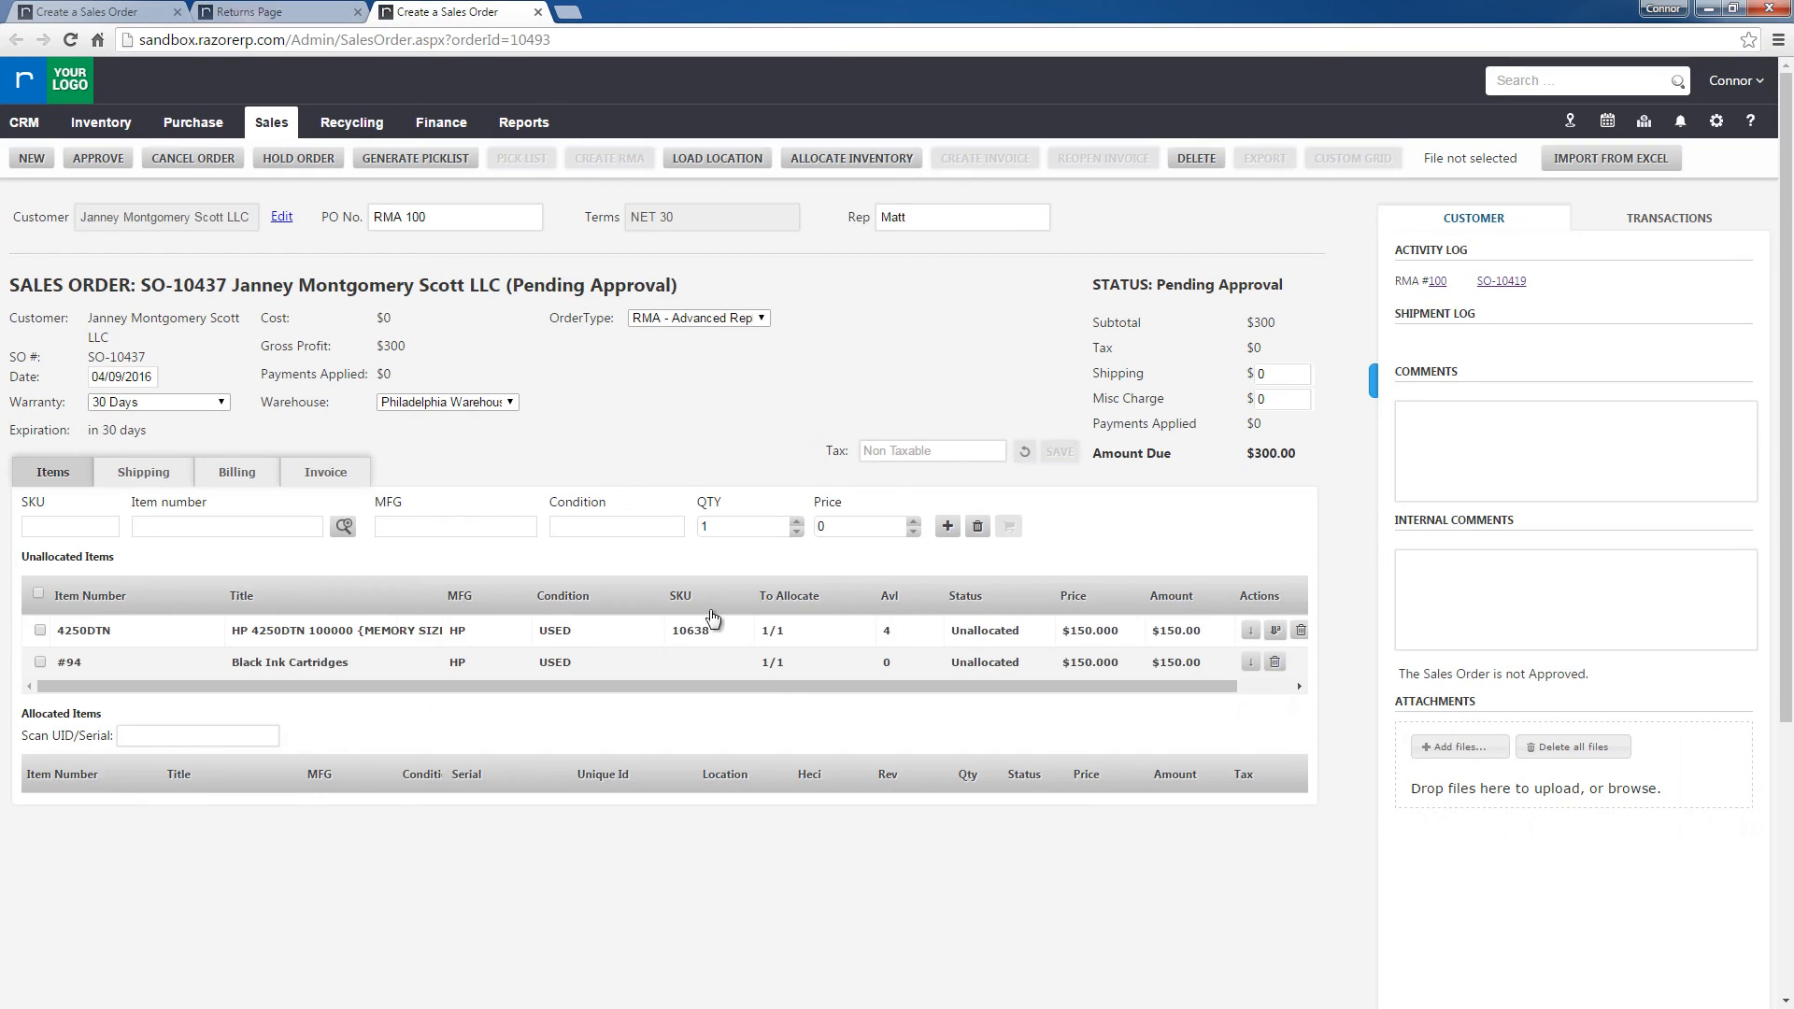
{"action": "left_click", "coordinate": [497, 11]}
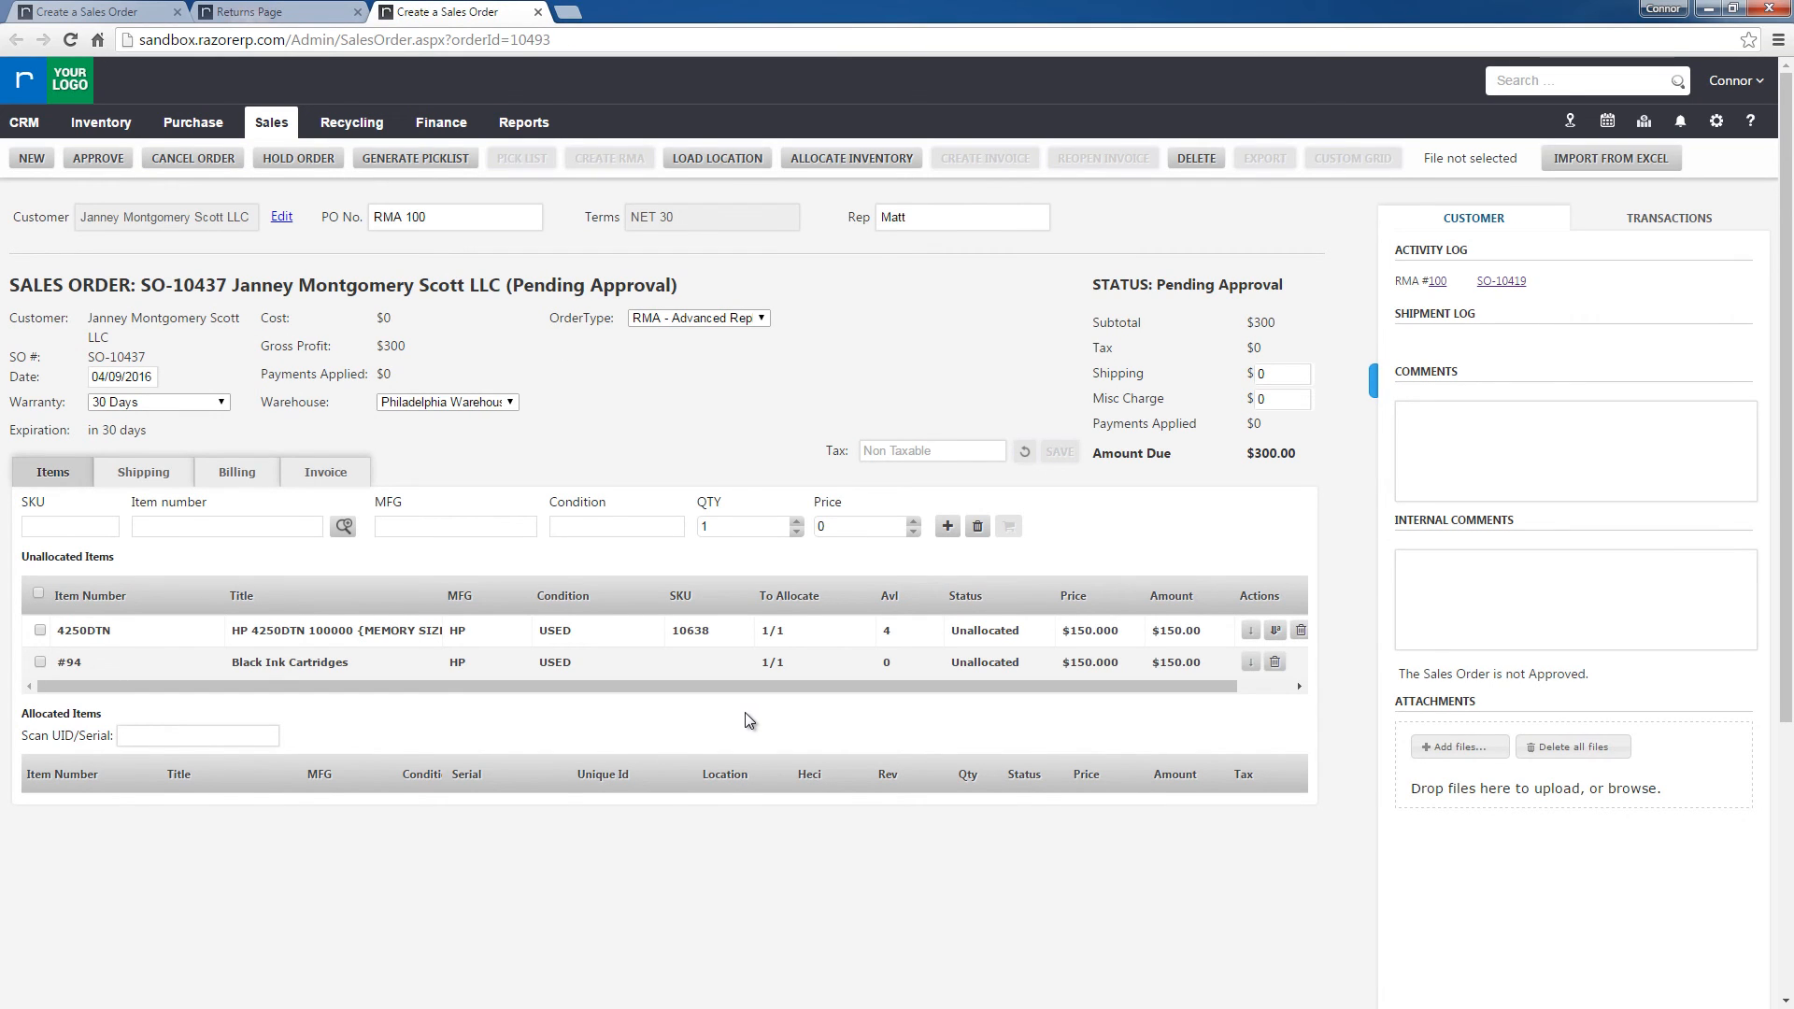